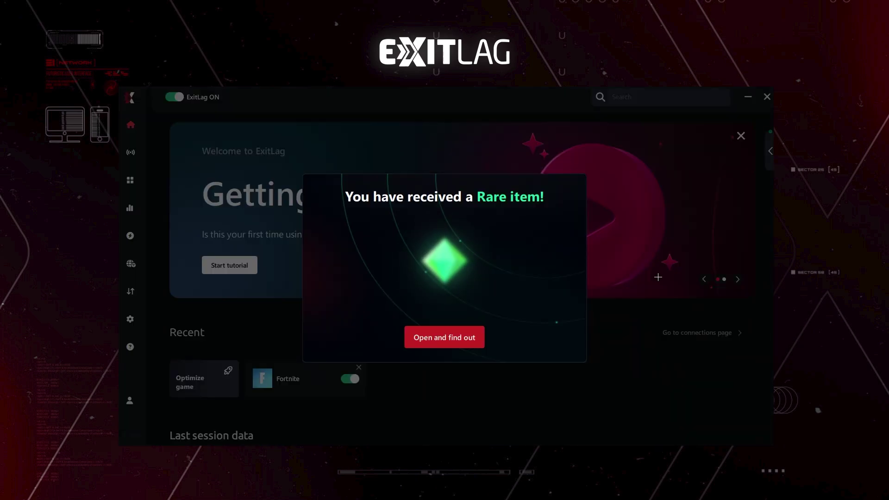
Open the received rare item to find out what it contains.
click(456, 343)
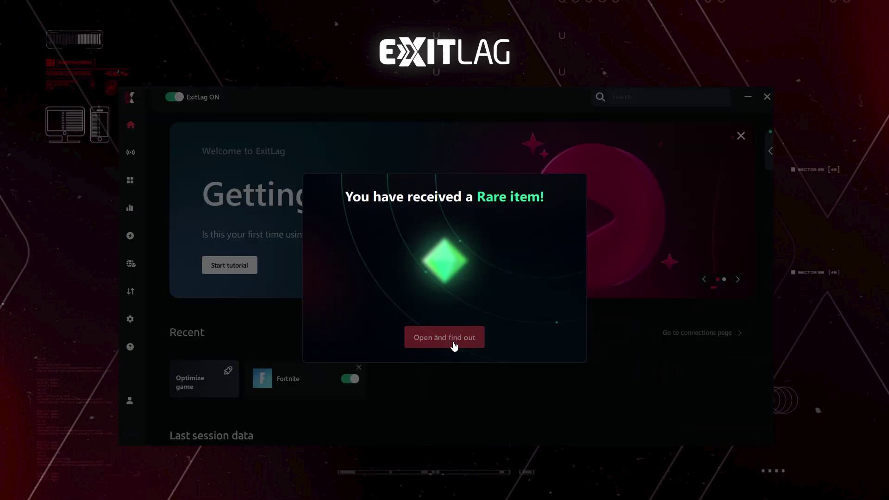
click(456, 343)
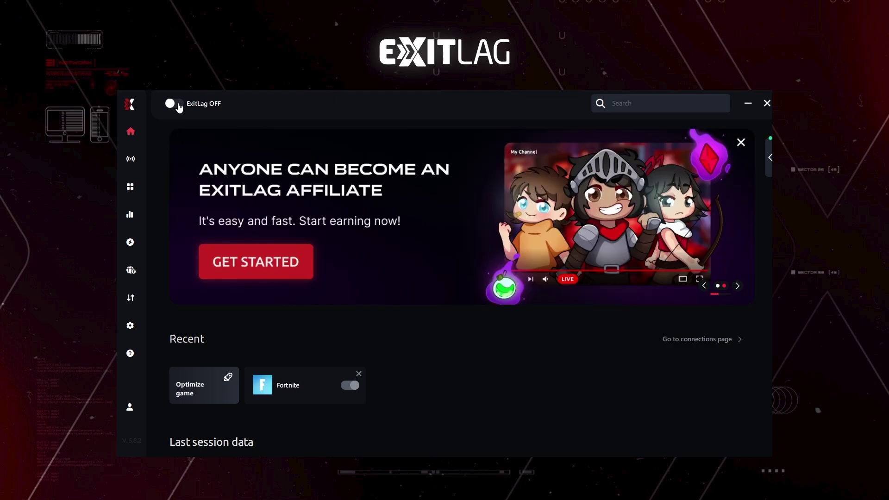
Set the accuracy in route optimization to High in the general settings' route section.
click(131, 330)
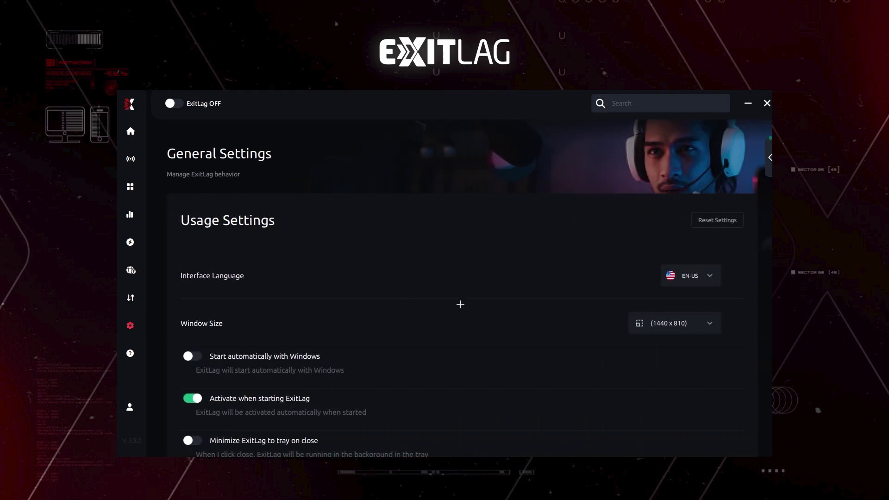
scroll(460, 305, down, 2)
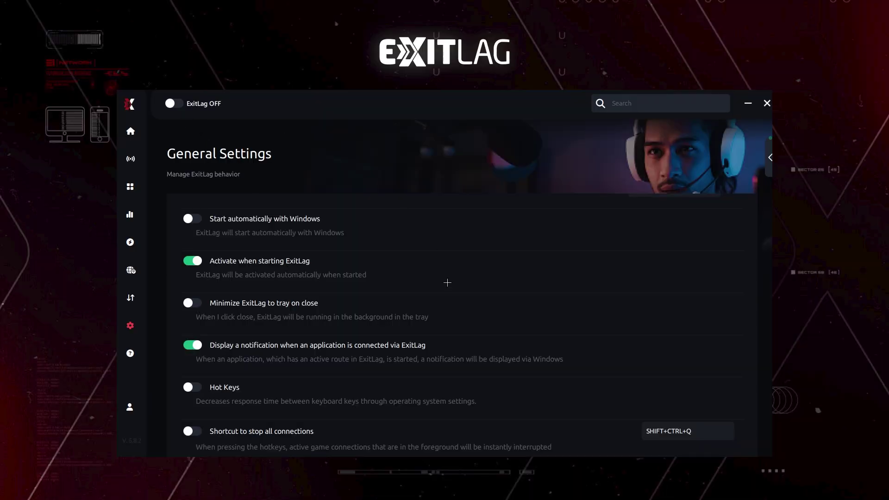
scroll(448, 282, down, 3)
scroll(324, 278, up, 1)
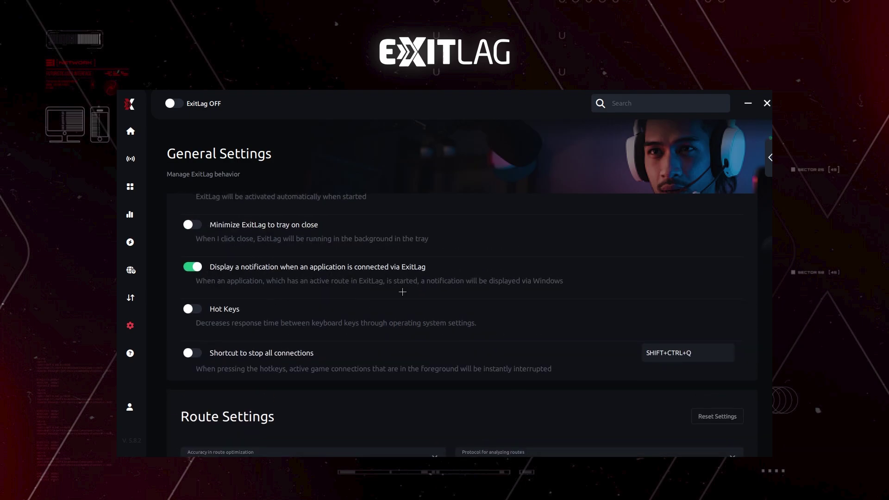
scroll(418, 288, down, 6)
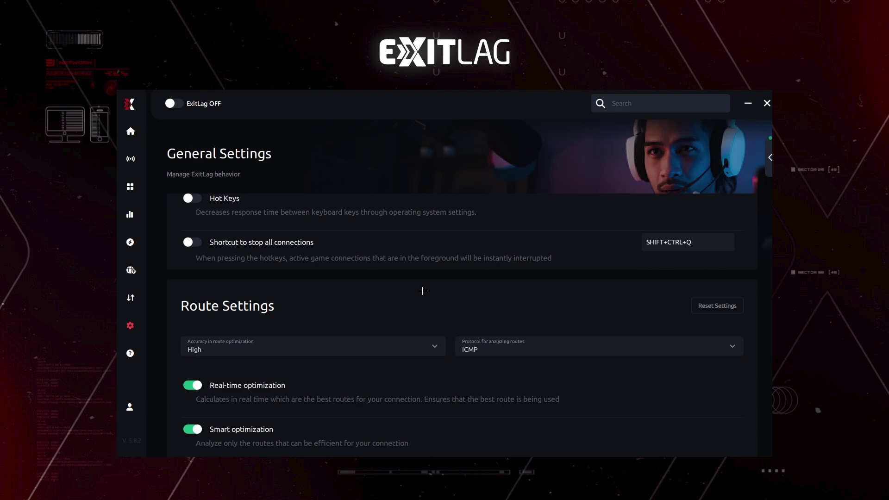
scroll(422, 290, up, 1)
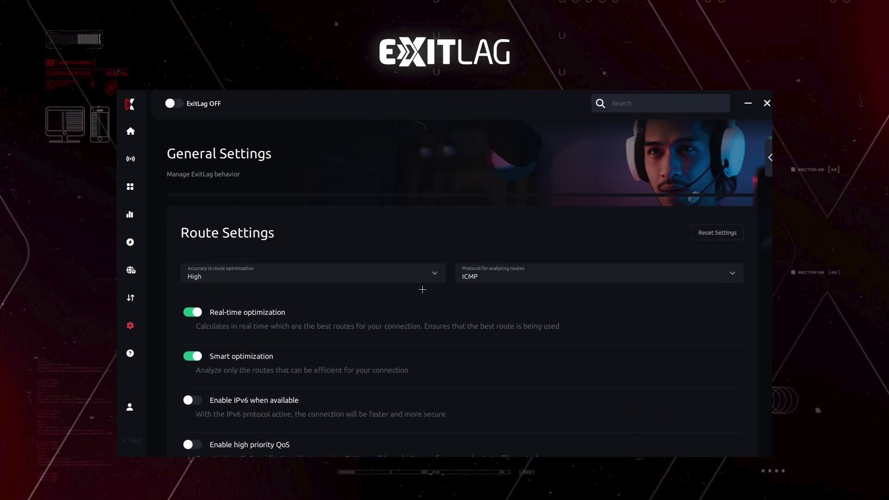
scroll(423, 294, down, 1)
click(246, 247)
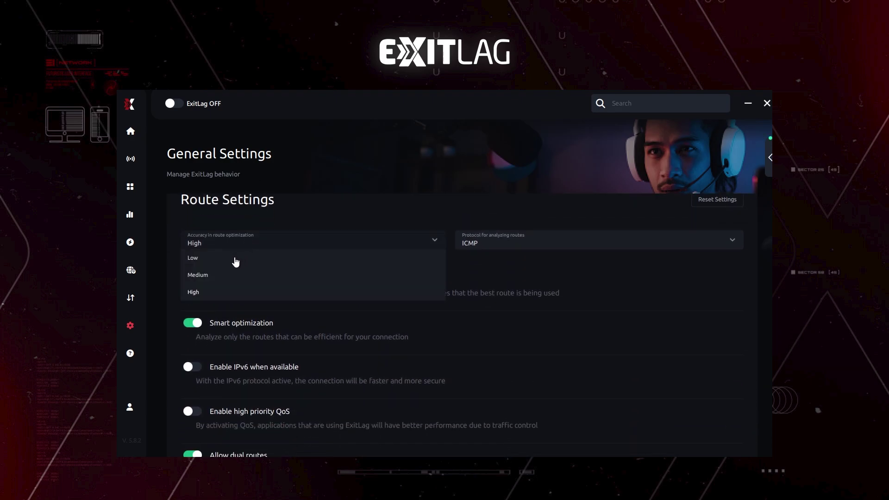
click(232, 302)
Set the protocol for analyzing routes to ICMP.
click(523, 249)
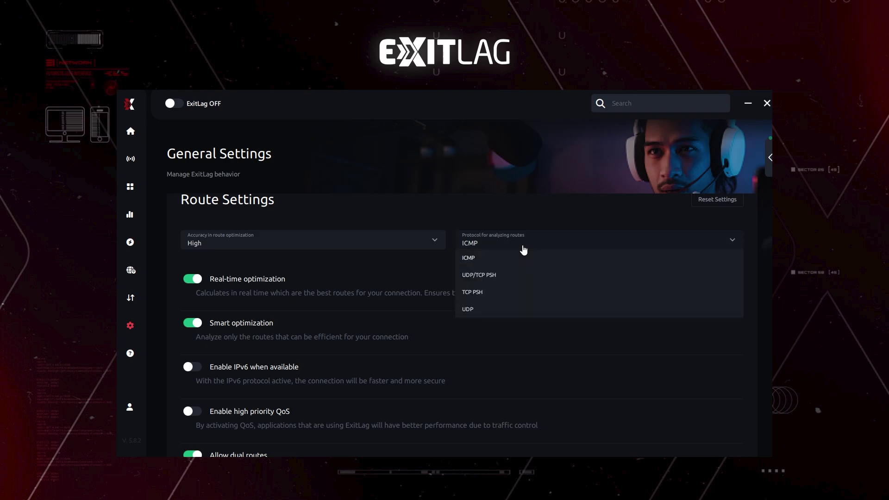
click(523, 249)
click(523, 249)
click(487, 261)
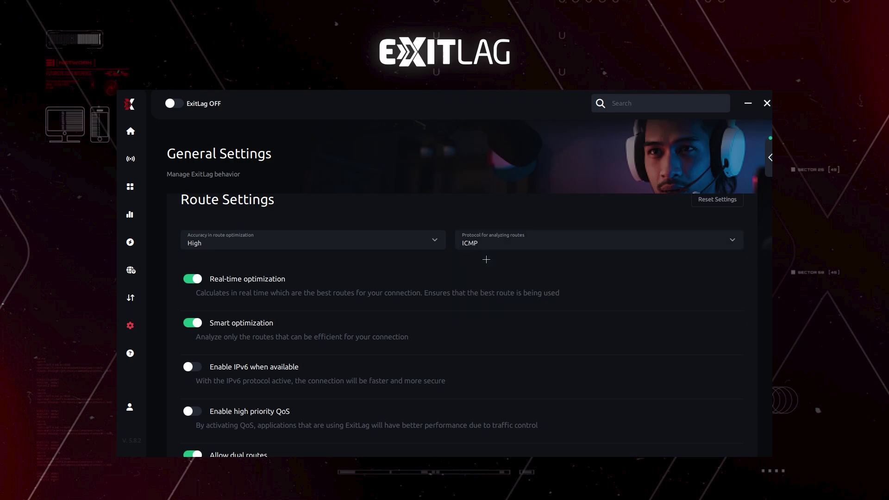
Review the remaining route settings, including real-time and smart optimization, dual routes, high UDP ports and packets redirection.
scroll(494, 270, down, 1)
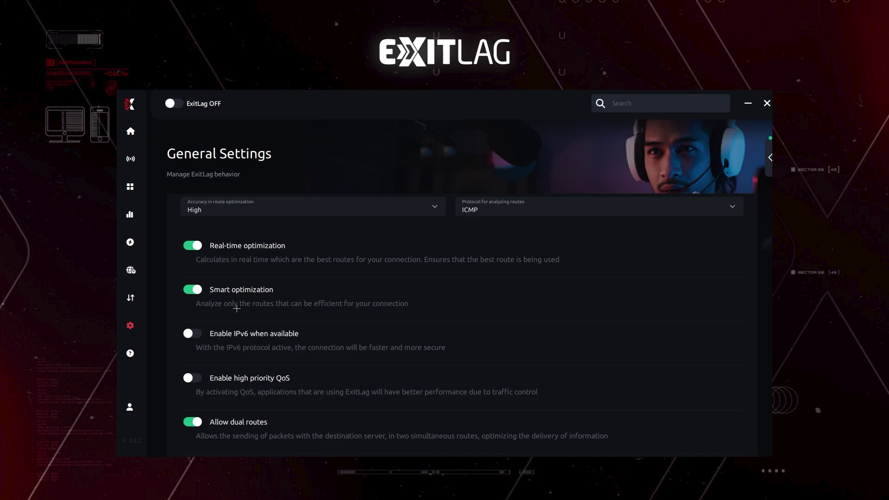
scroll(281, 298, down, 2)
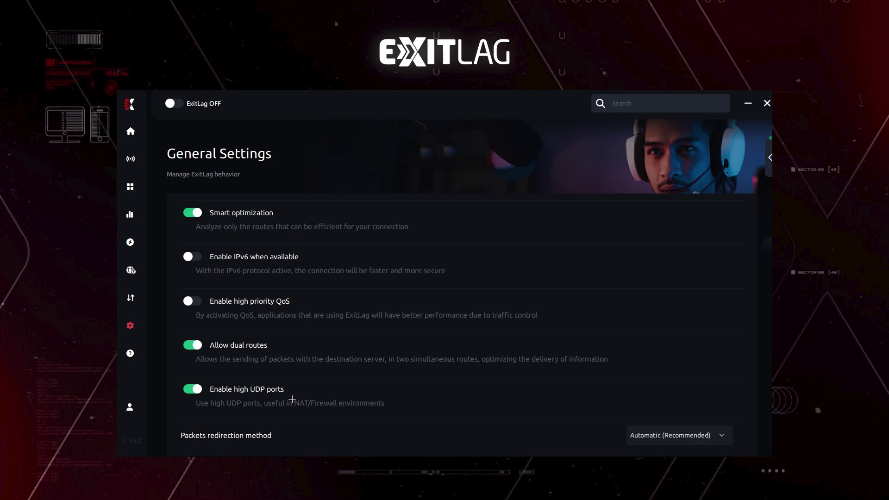
scroll(573, 327, up, 4)
scroll(520, 383, down, 10)
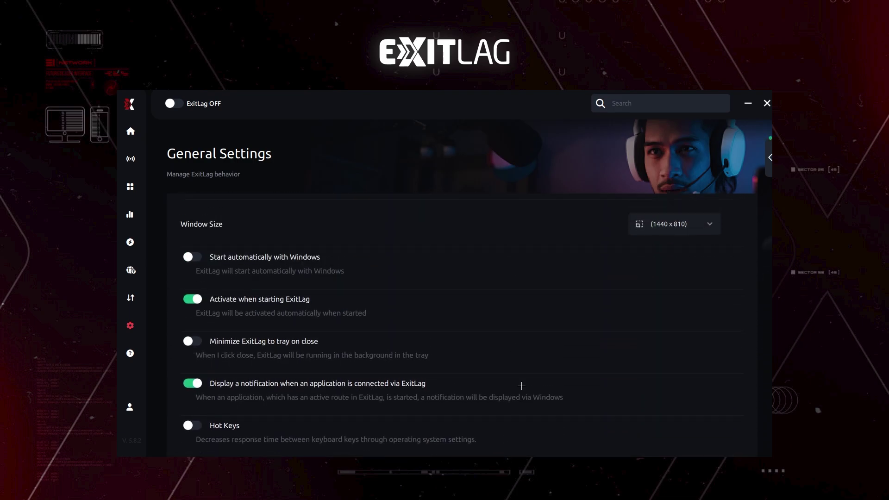
scroll(522, 310, up, 7)
scroll(521, 324, up, 1)
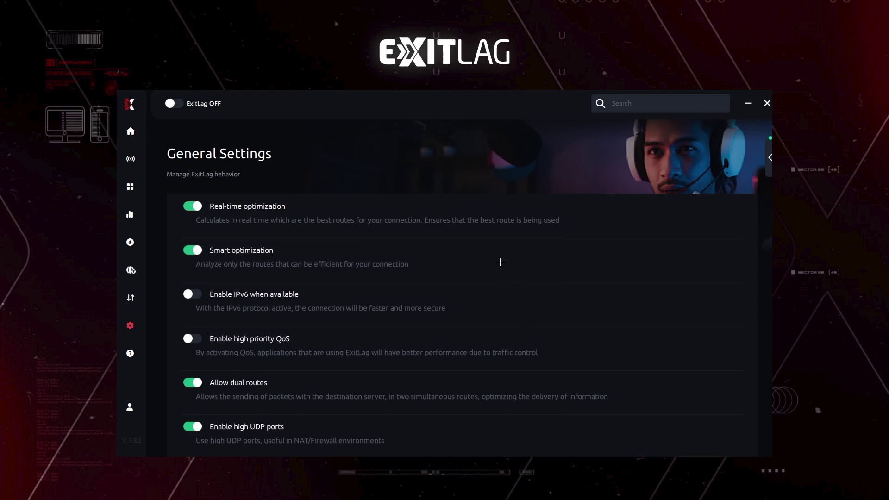
scroll(501, 263, down, 1)
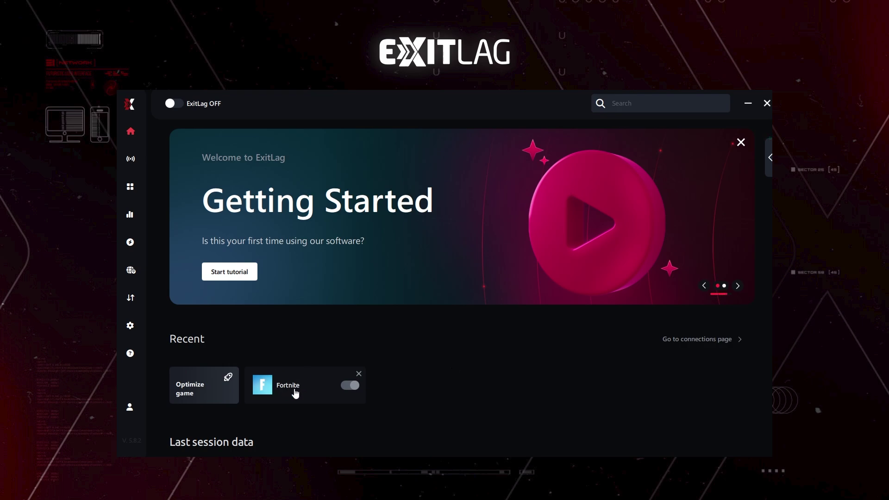
Start optimizing a game from the connections page and choose Fortnite in the library.
click(131, 161)
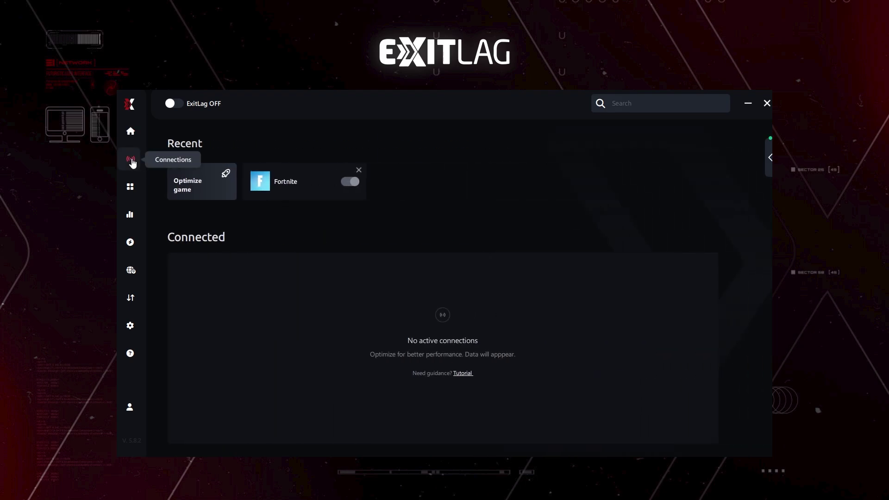
click(195, 189)
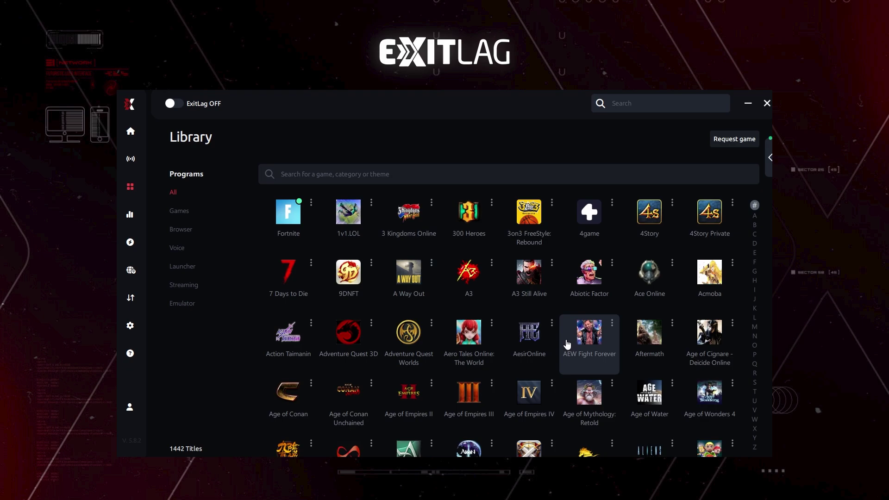
click(755, 223)
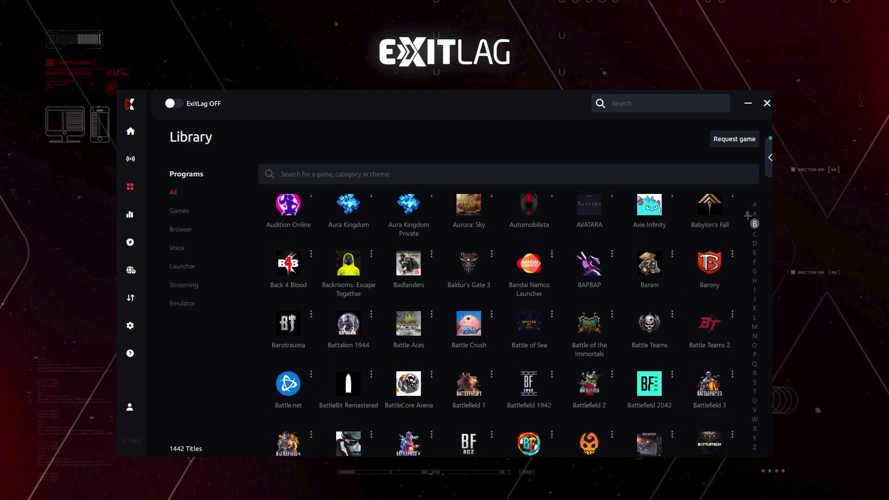
scroll(748, 215, down, 15)
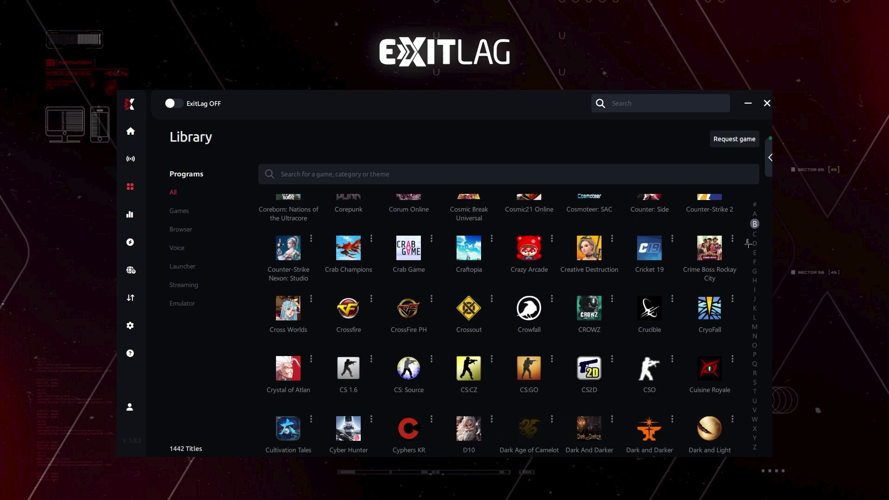
scroll(748, 244, down, 3)
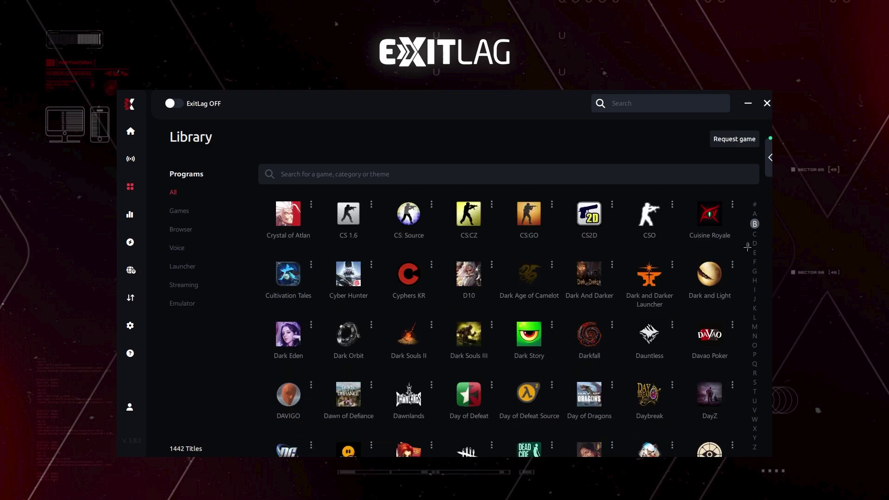
scroll(747, 247, down, 10)
scroll(709, 301, up, 10)
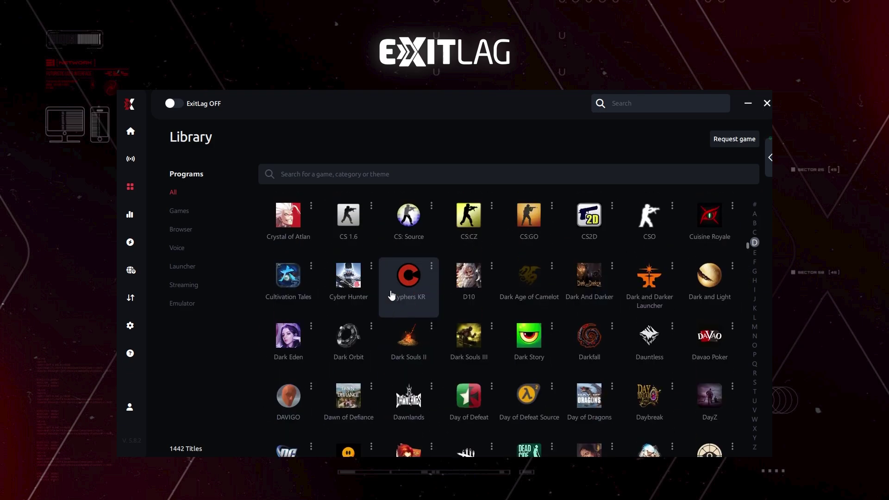
scroll(391, 295, up, 20)
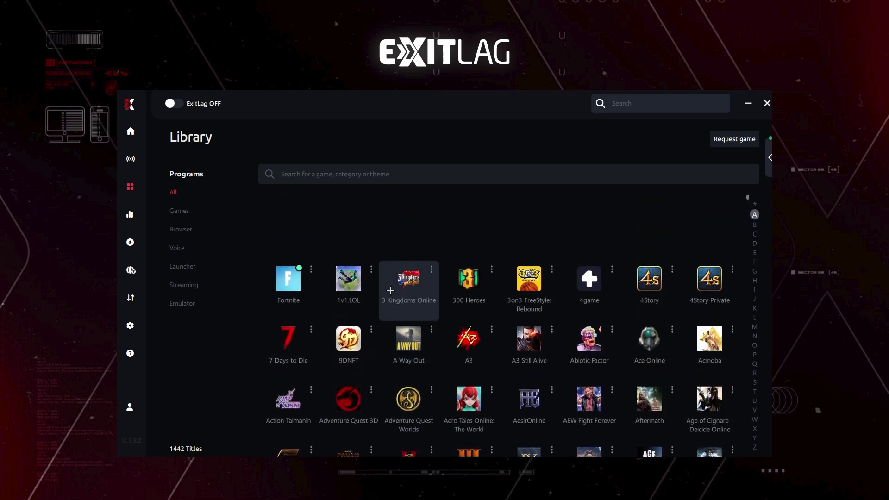
click(286, 216)
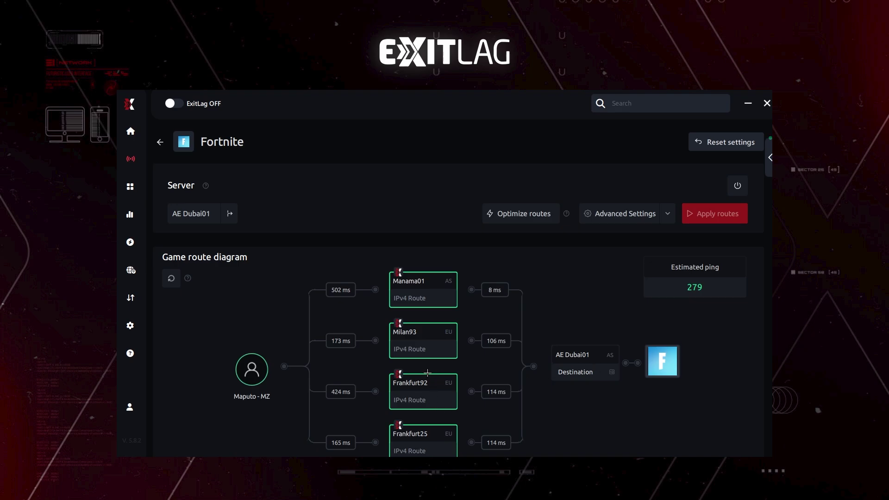
click(200, 218)
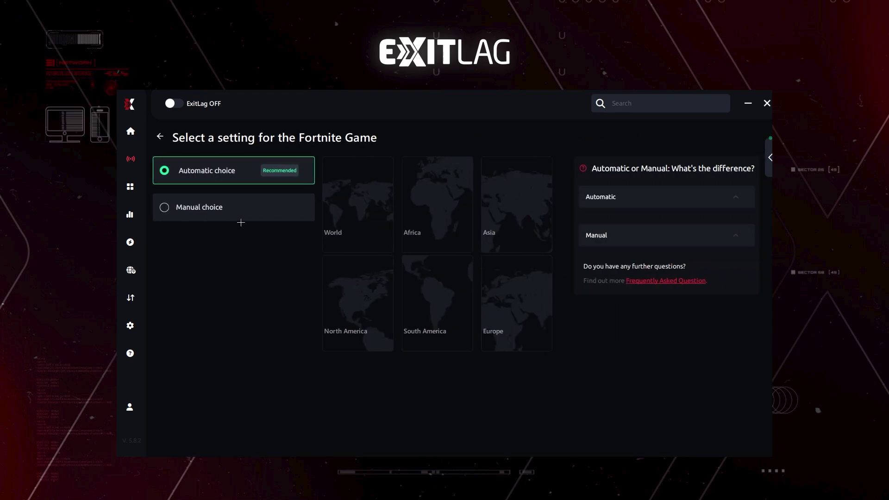
click(213, 214)
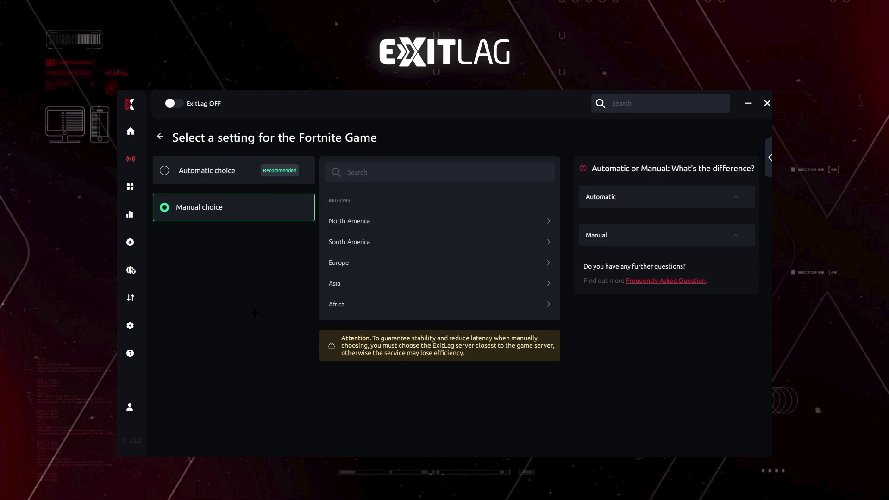
click(371, 307)
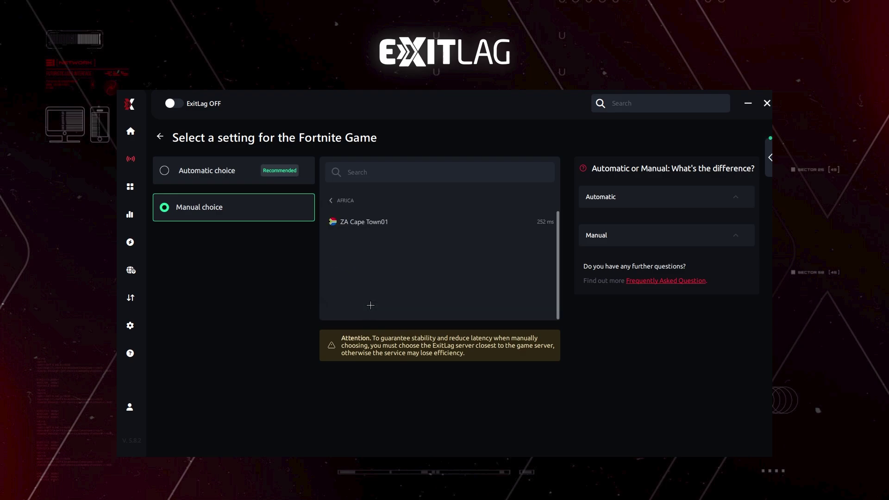
click(371, 224)
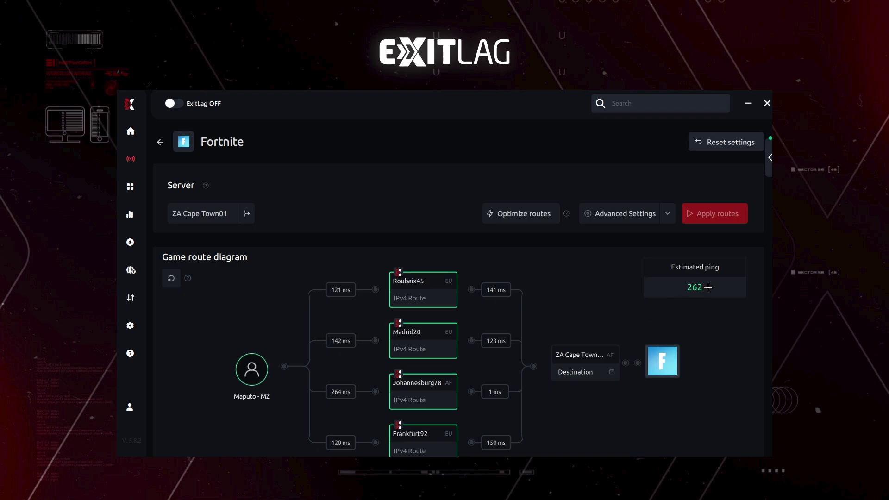
Reopen Fortnite's manual server choice, examine the servers listed for Europe, and return to the regions.
click(232, 217)
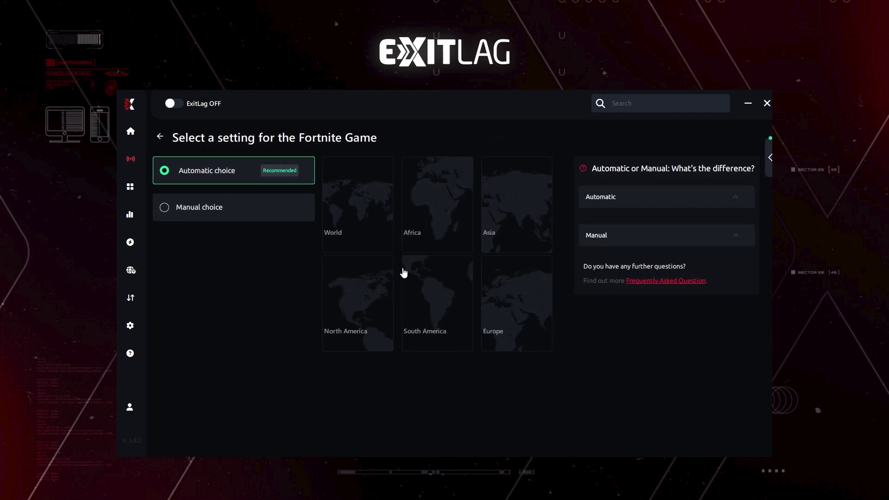
click(232, 214)
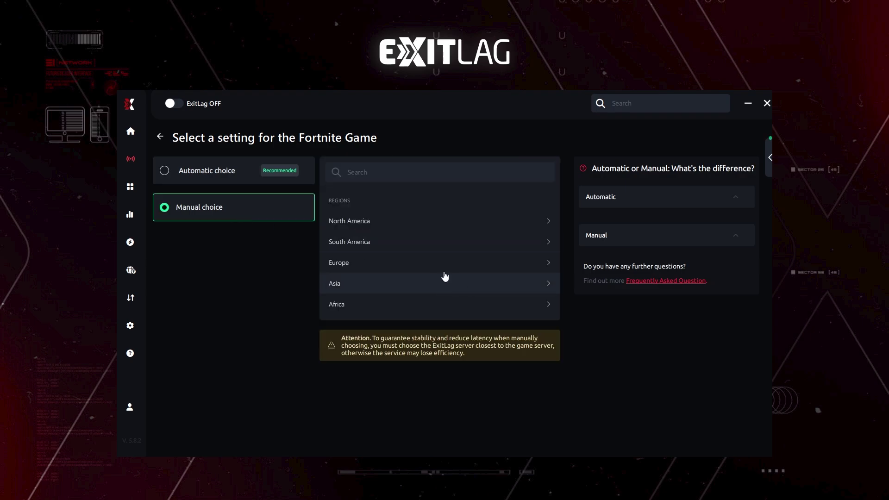
click(383, 260)
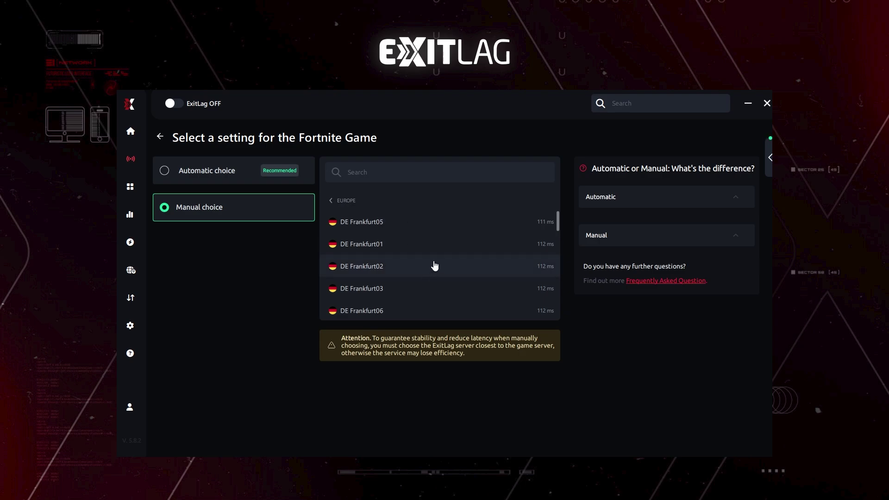
click(337, 201)
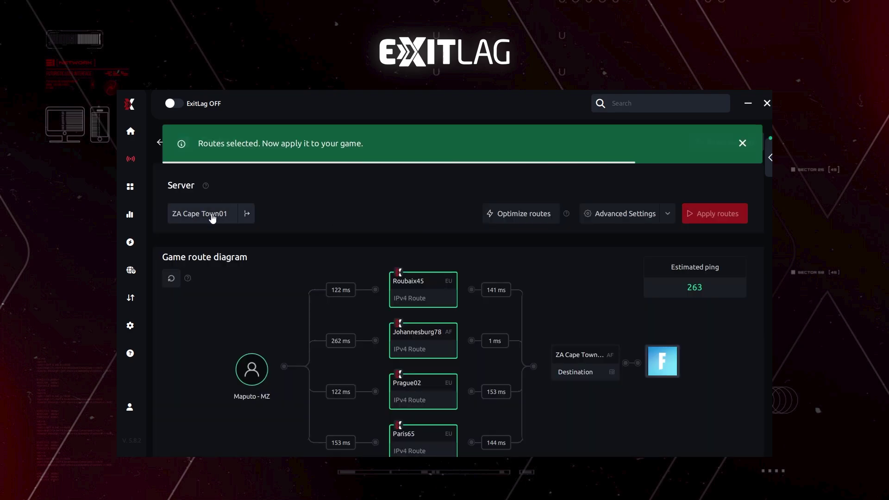
Examine Fortnite's advanced settings for local routes and multipath TCP and UDP routes, and close them.
click(626, 222)
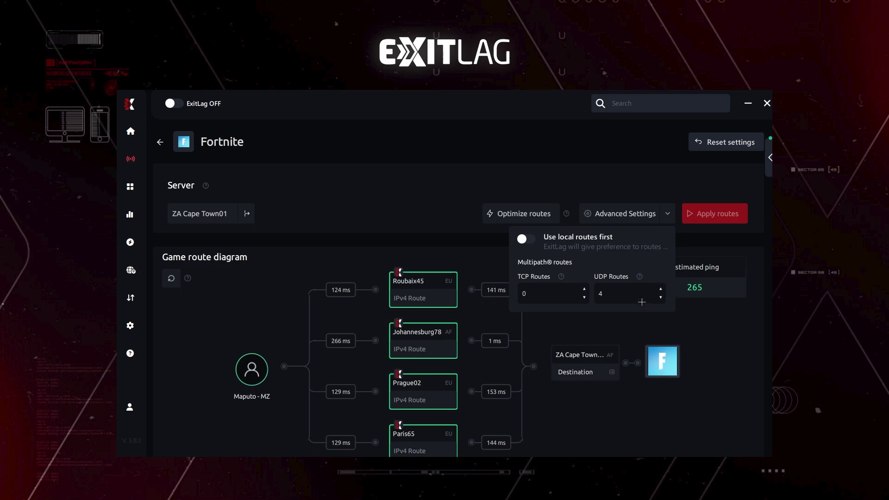
click(398, 222)
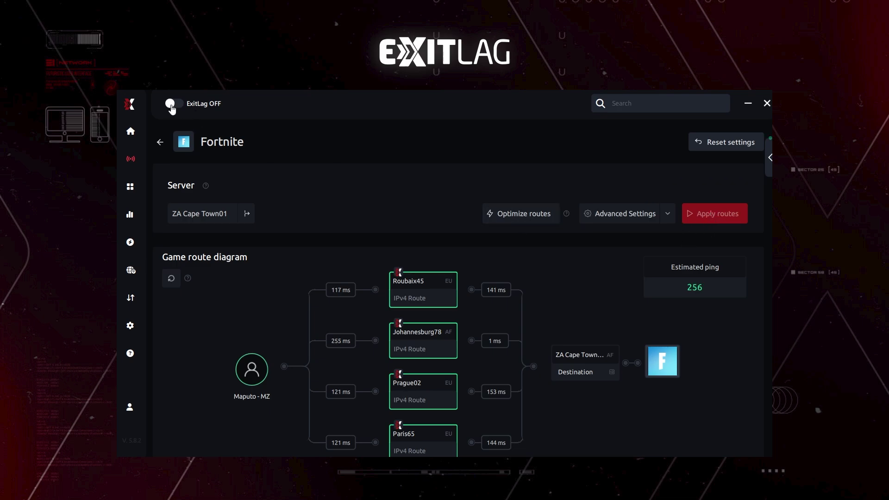
Turn ExitLag on and apply the selected routes to Fortnite.
click(172, 104)
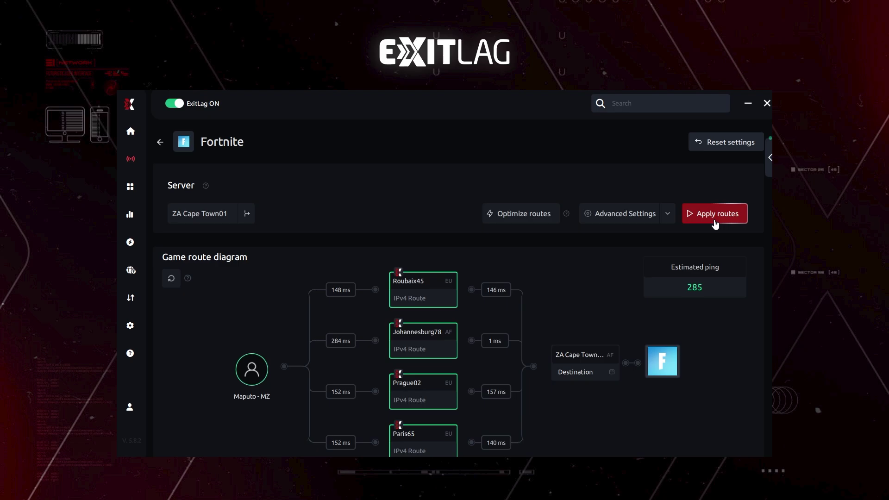
click(716, 216)
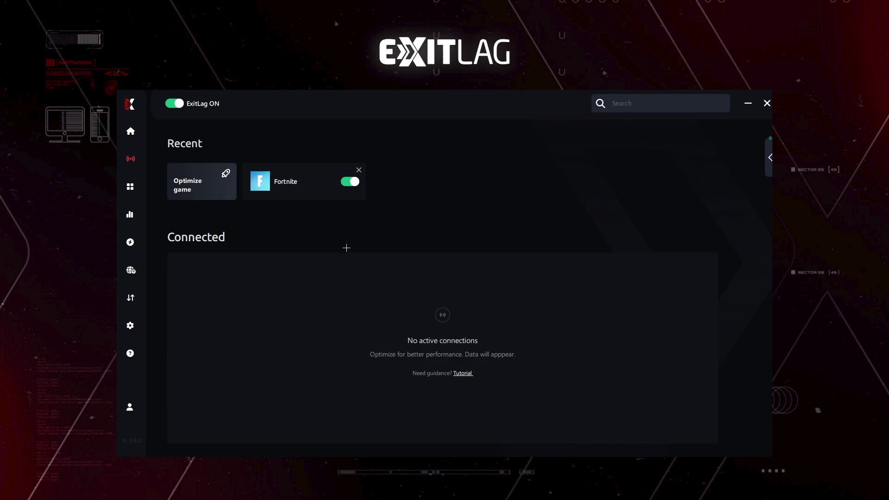
Examine the game library and the real-time ping diagnostics page.
click(131, 187)
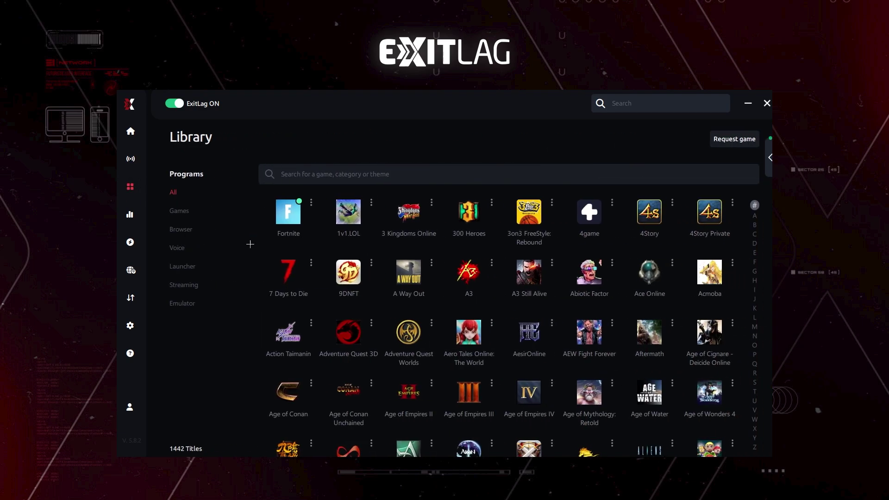
click(130, 215)
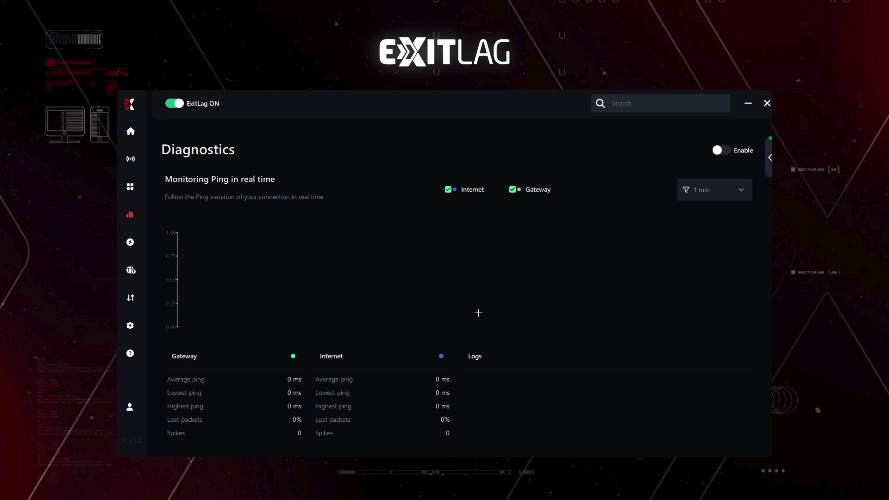
Examine the FPS Boost options in the hardware settings and operating system settings.
click(131, 242)
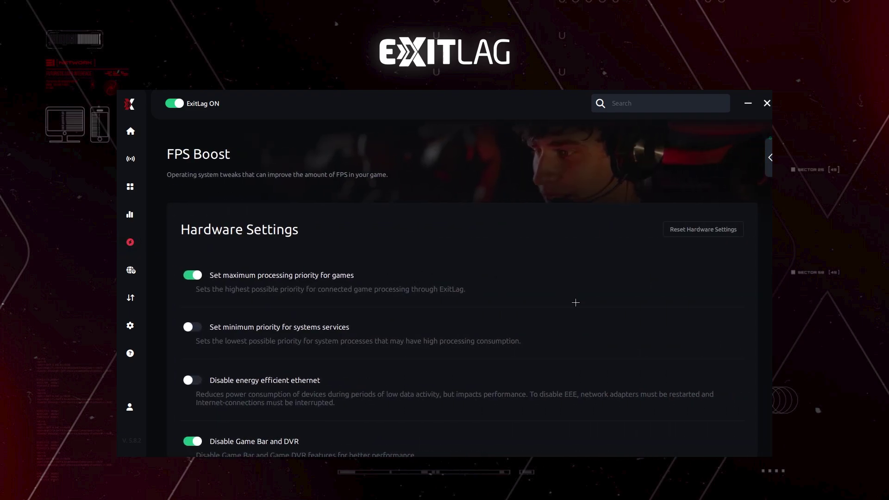
scroll(578, 300, down, 1)
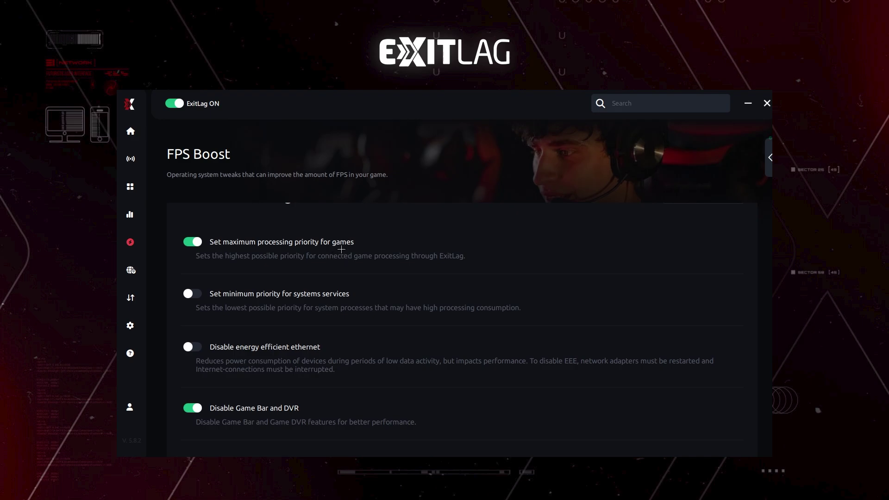
scroll(342, 249, down, 4)
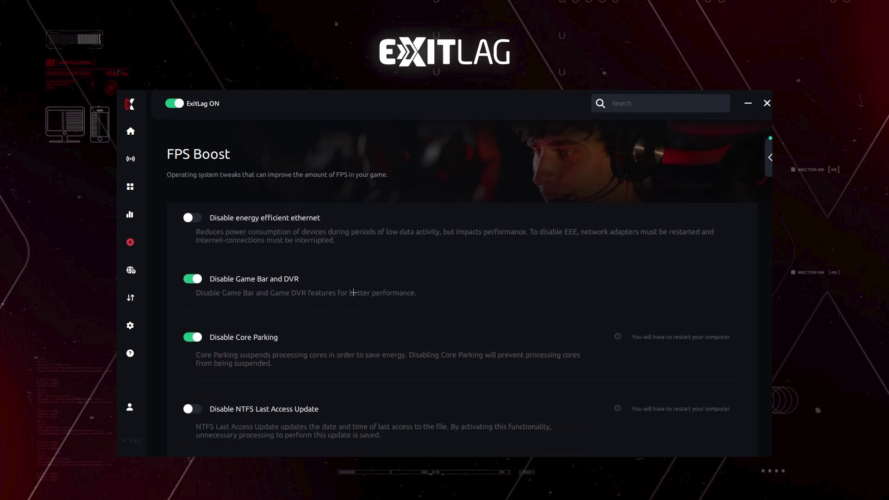
scroll(357, 291, down, 4)
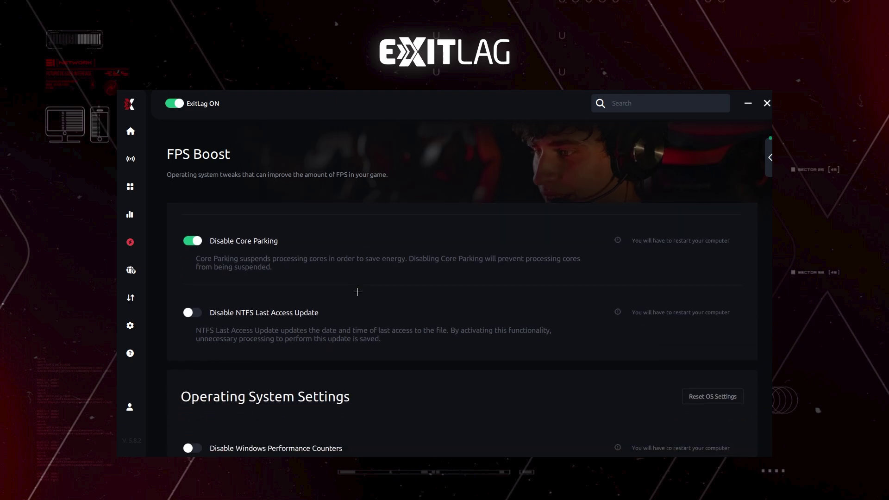
scroll(324, 278, up, 1)
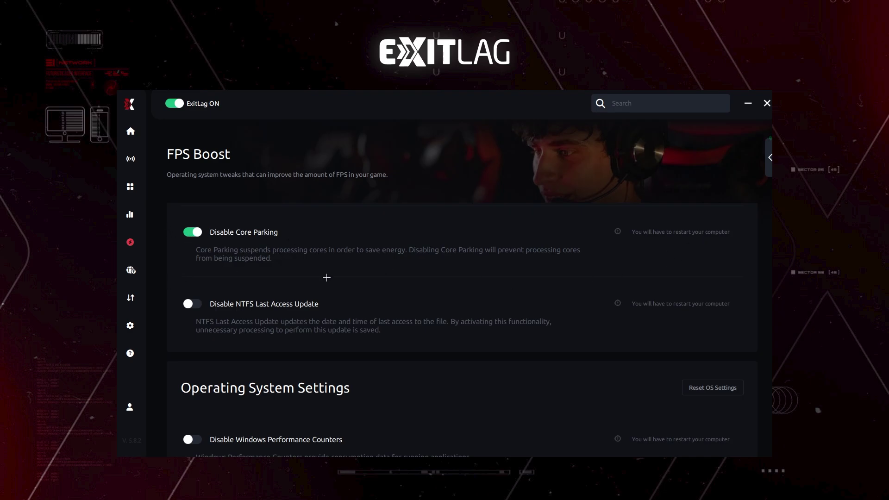
scroll(326, 276, down, 5)
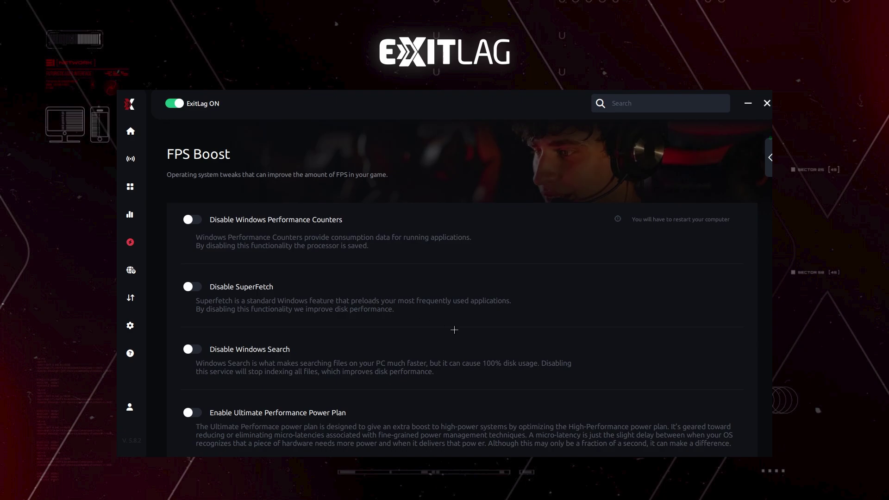
scroll(454, 329, up, 10)
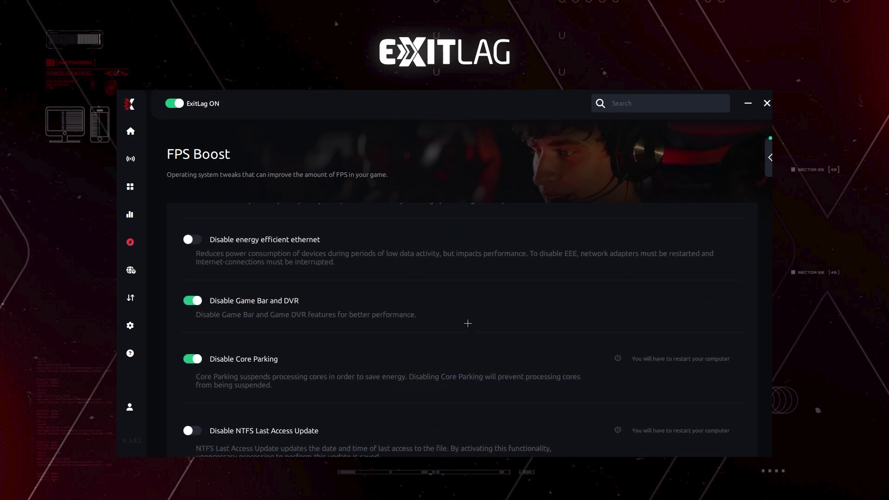
scroll(472, 320, down, 5)
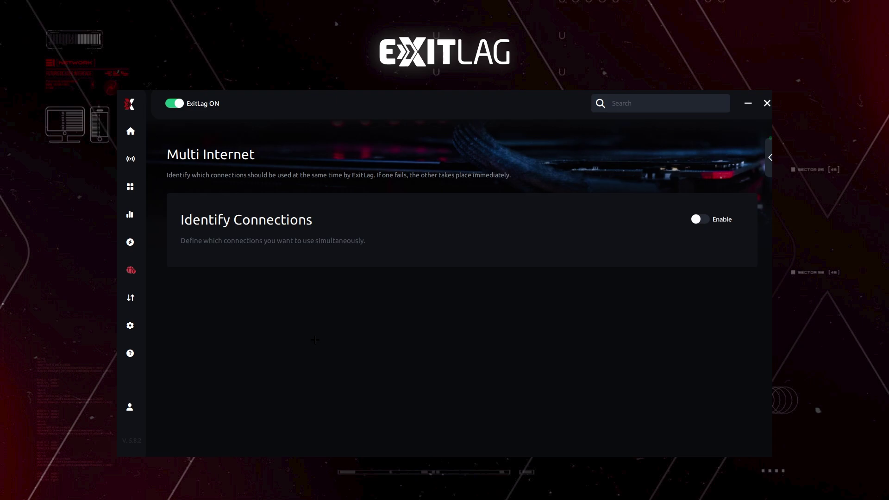
Examine the Traffic Shaper, General Settings and Help Center pages, and open the account page.
click(130, 297)
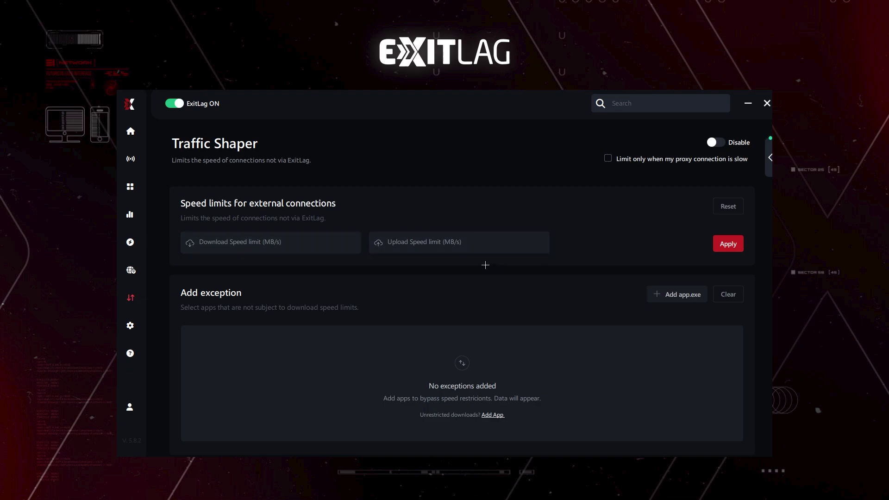
click(130, 325)
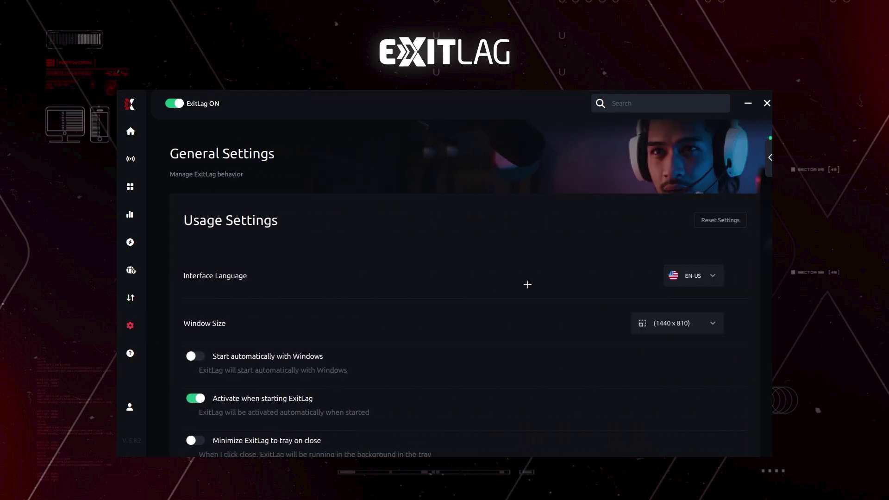
click(130, 354)
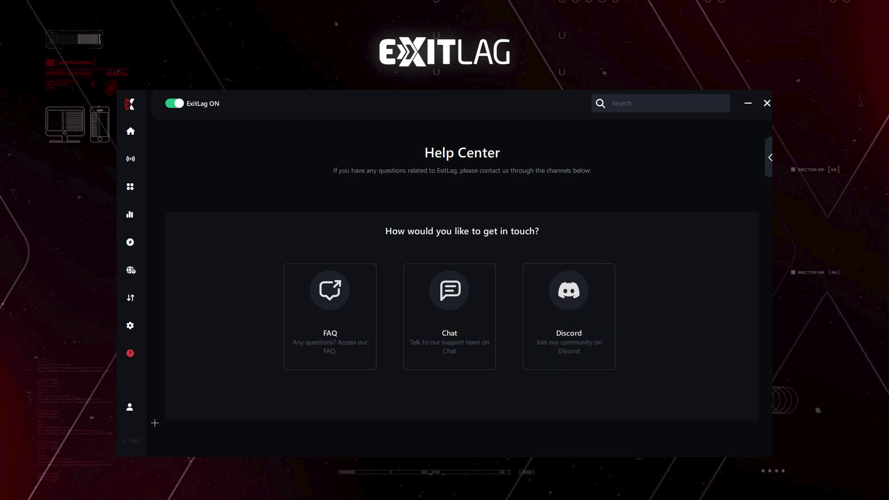
click(130, 407)
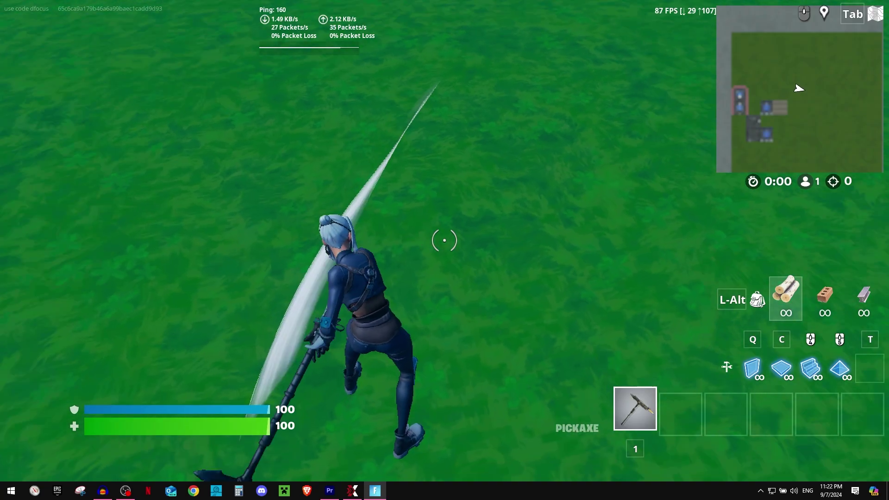
Move the character across the Fortnite island to check the in-game ping with ExitLag on.
key(w)
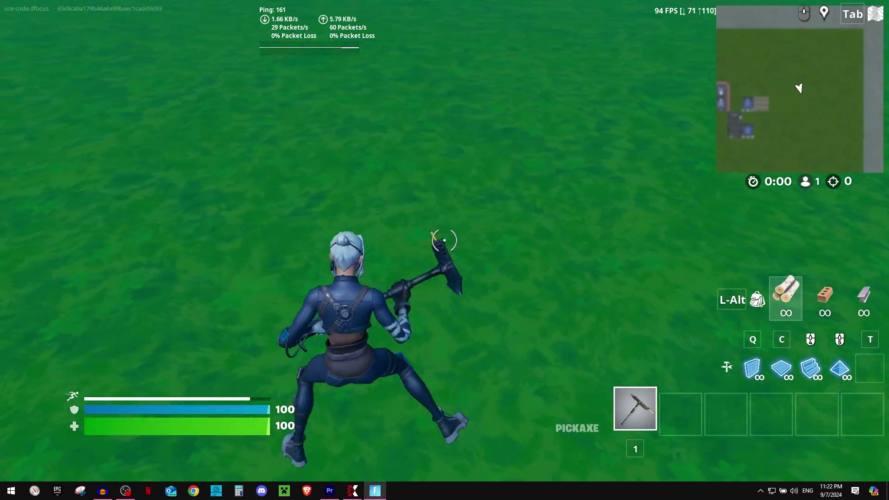
key(w)
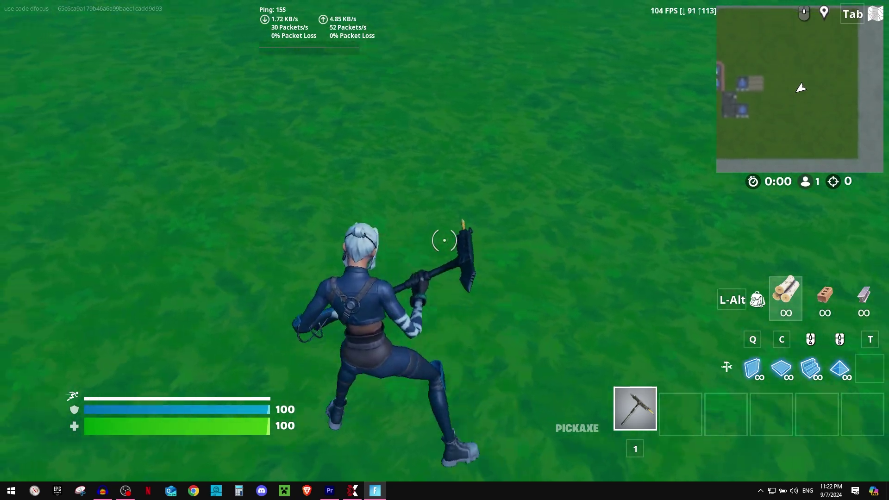
key(w)
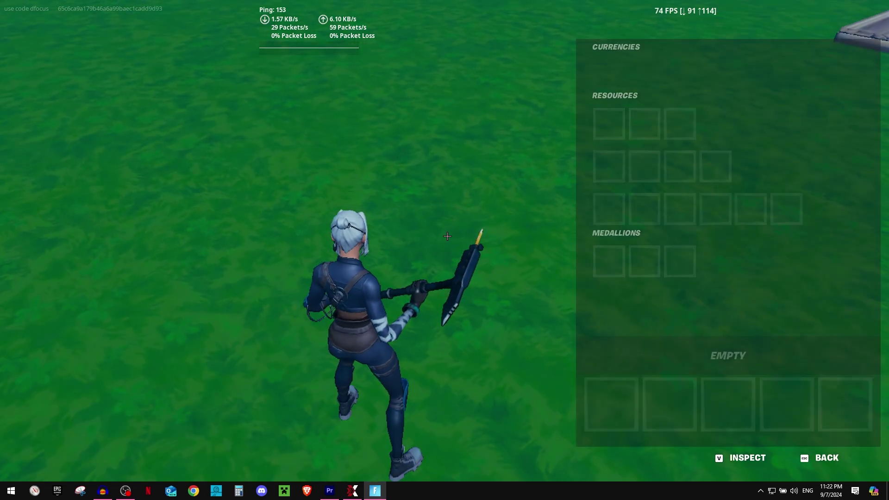
Switch to ExitLag and examine the Route Settings within its general settings.
key(alt+Tab)
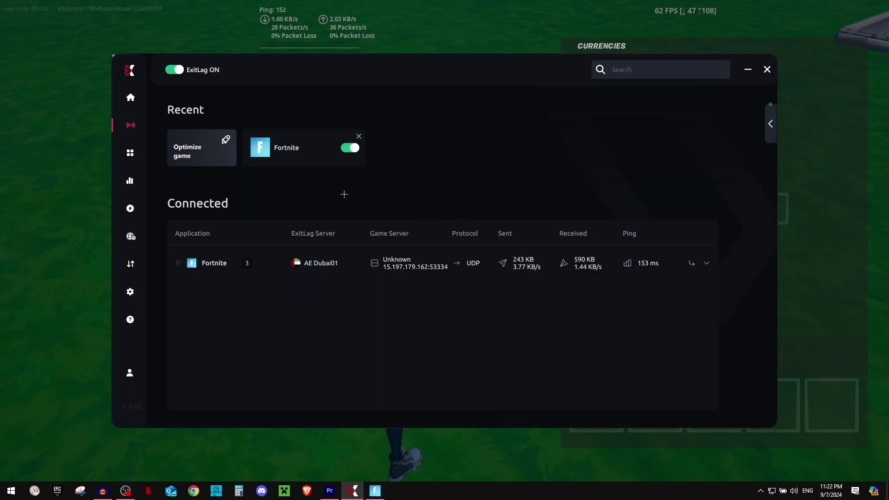
click(130, 292)
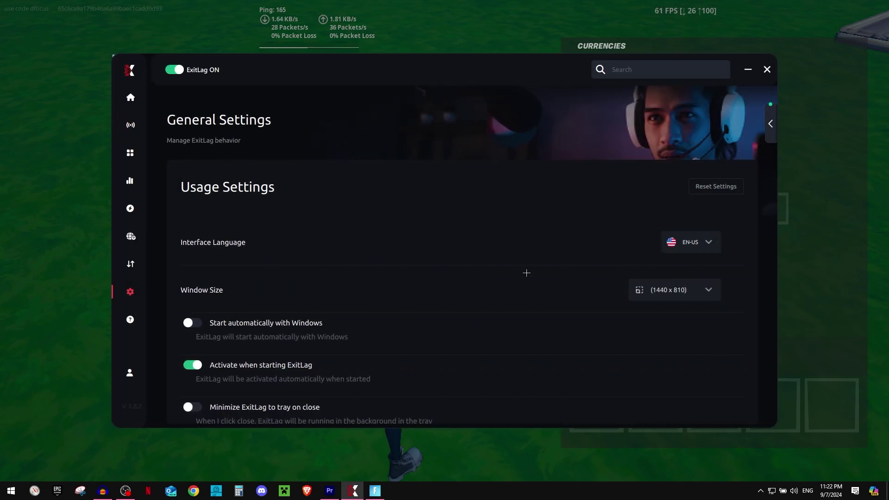
scroll(546, 273, down, 7)
scroll(573, 275, down, 2)
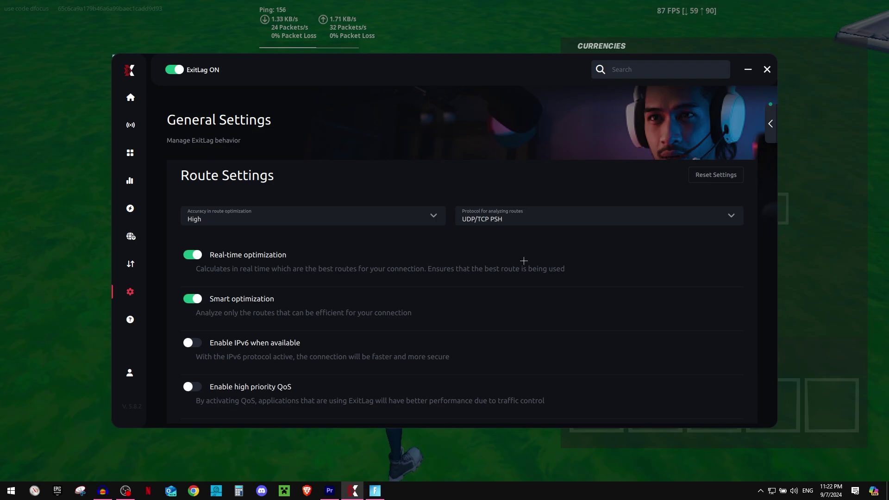
Return to the connected applications, turn ExitLag off, and accept closing the proxied applications' network connections.
click(130, 125)
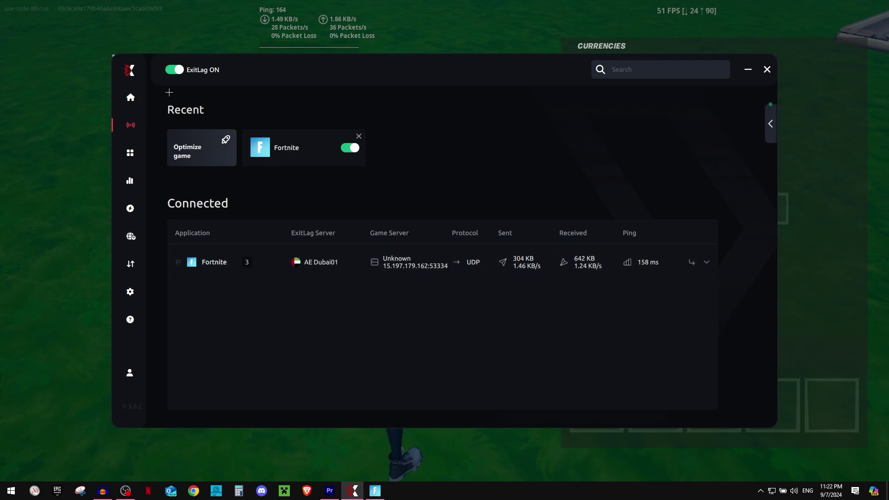
click(176, 72)
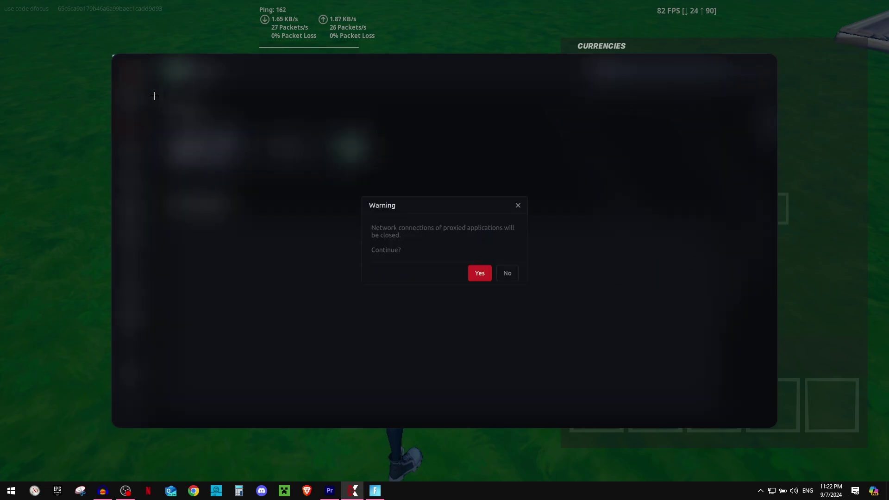
click(477, 275)
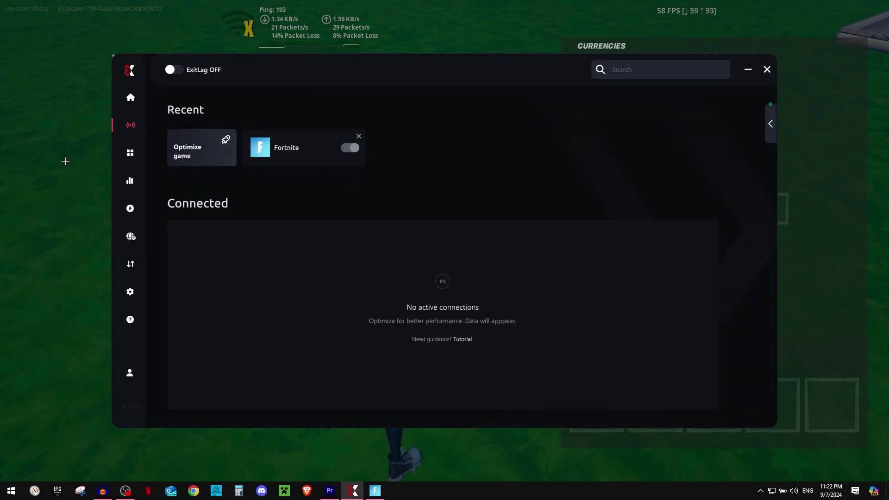
Switch to Fortnite, check the in-game ping without ExitLag, and open the game menu.
key(alt+Tab)
key(Escape)
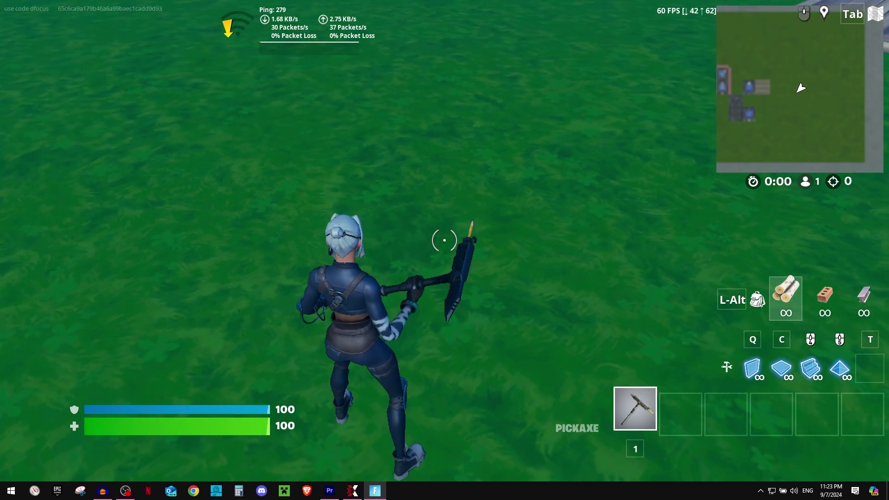
key(Escape)
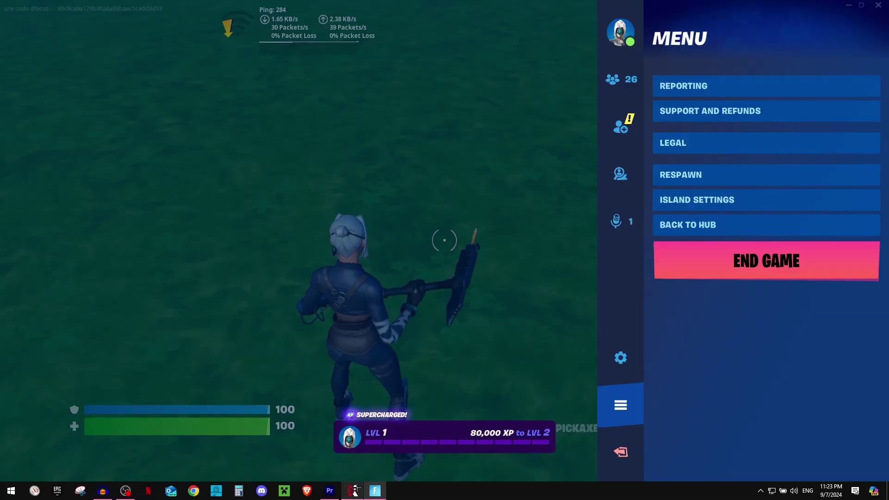
Switch to ExitLag, turn it back on for Fortnite, and return to the game with its menu closed.
click(353, 490)
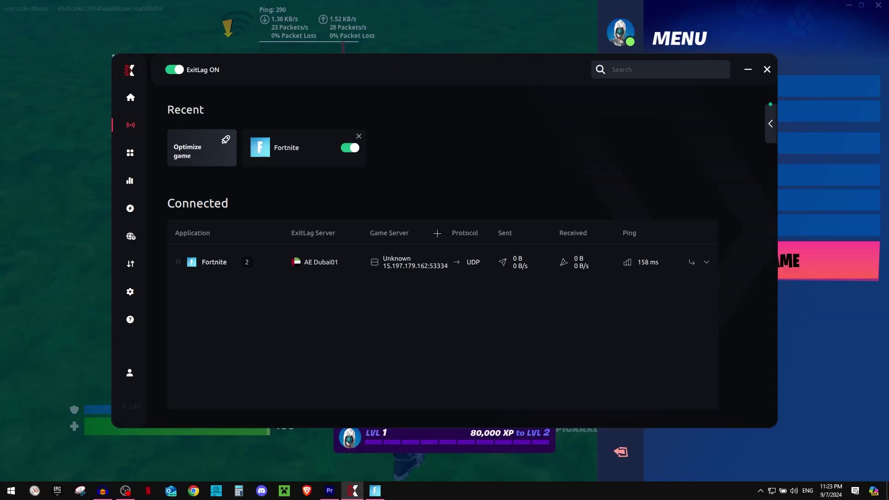
click(78, 175)
key(Escape)
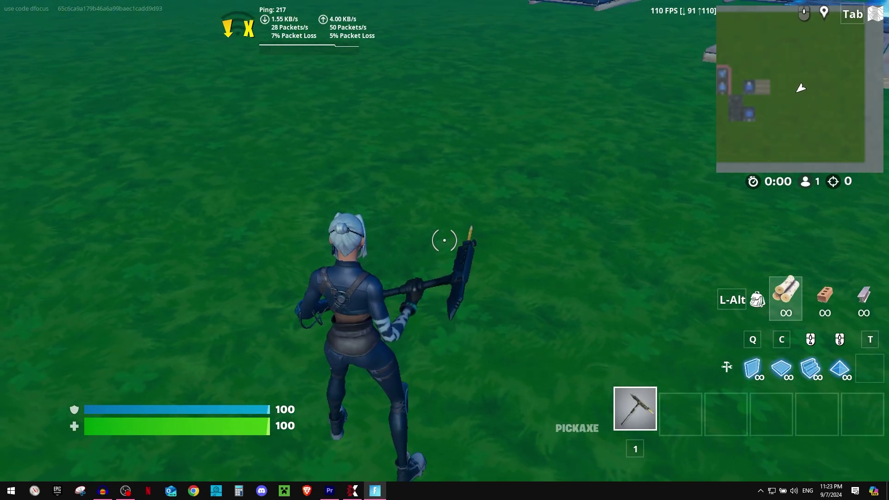
Run, jump and build a wooden wall and ramp in Fortnite to test the ping with ExitLag on.
key(w)
key(w)
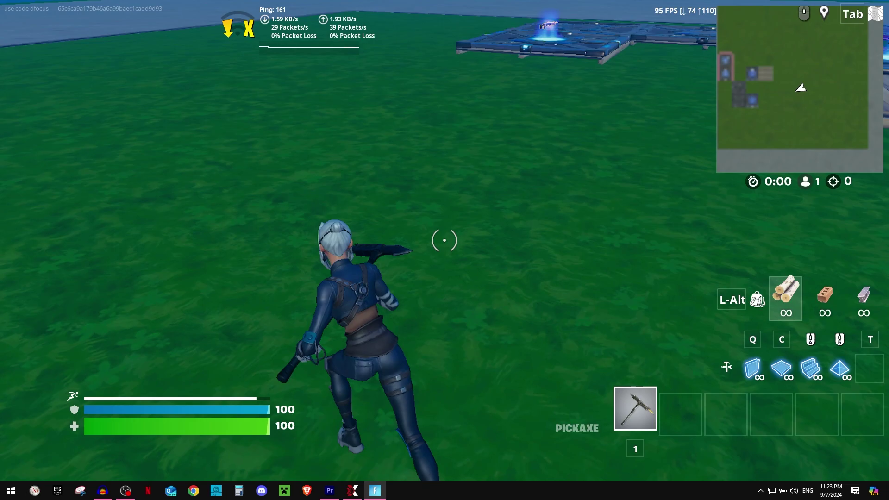
key(q)
click(800, 90)
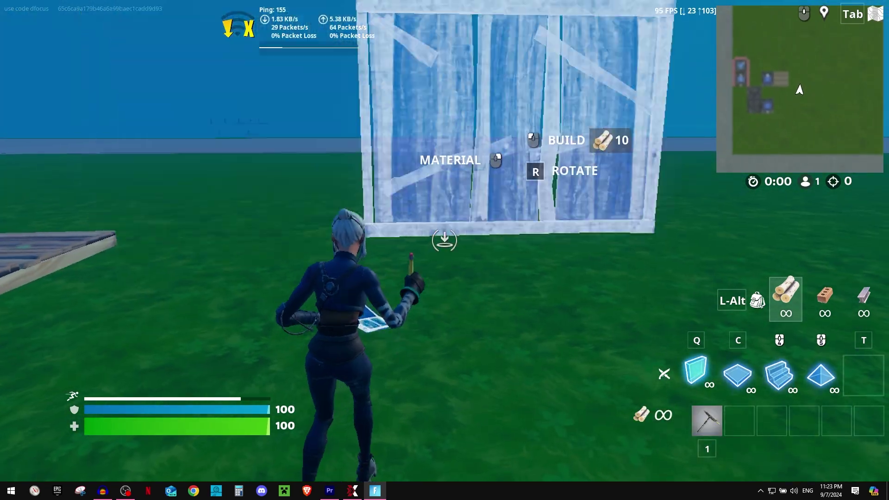
click(800, 89)
key(1)
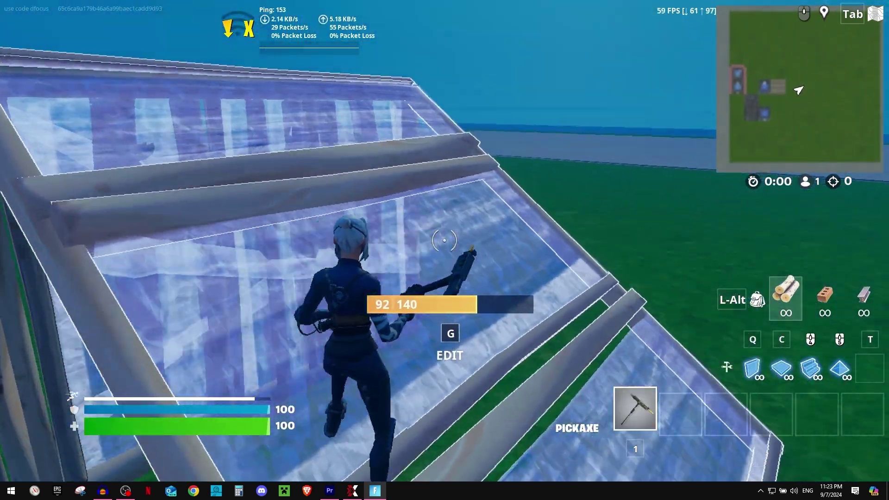
key(w)
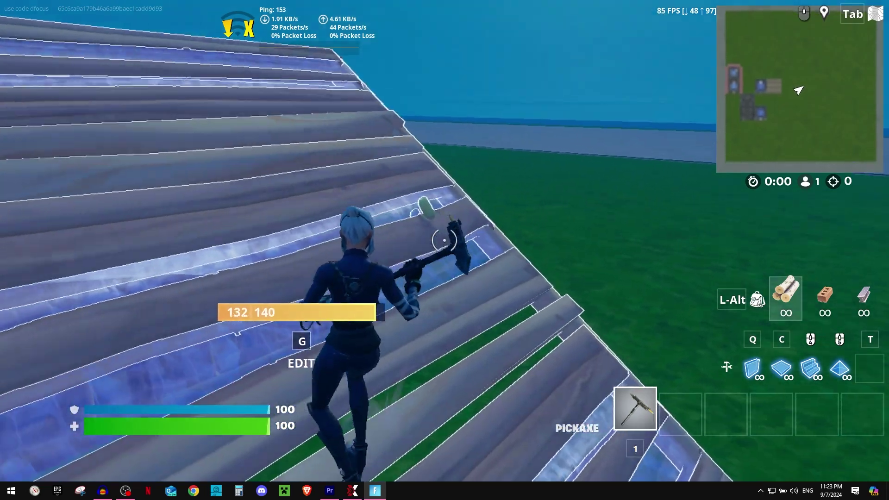
key(space)
key(w)
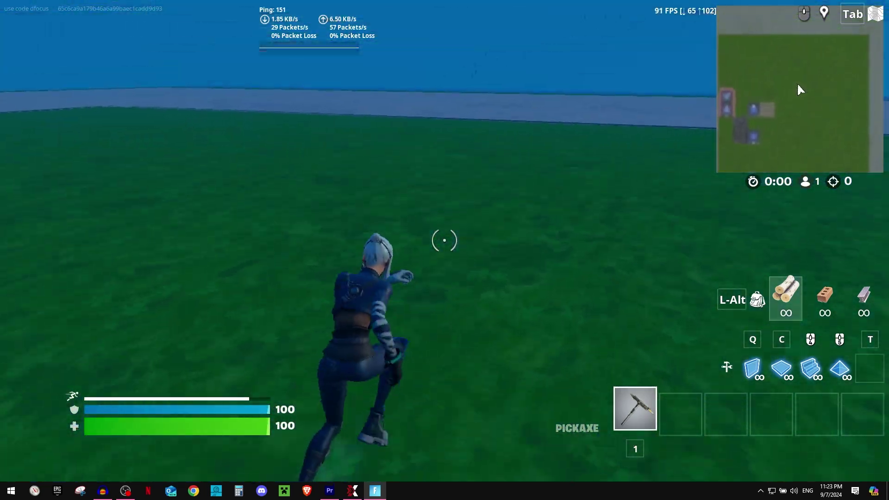
key(w)
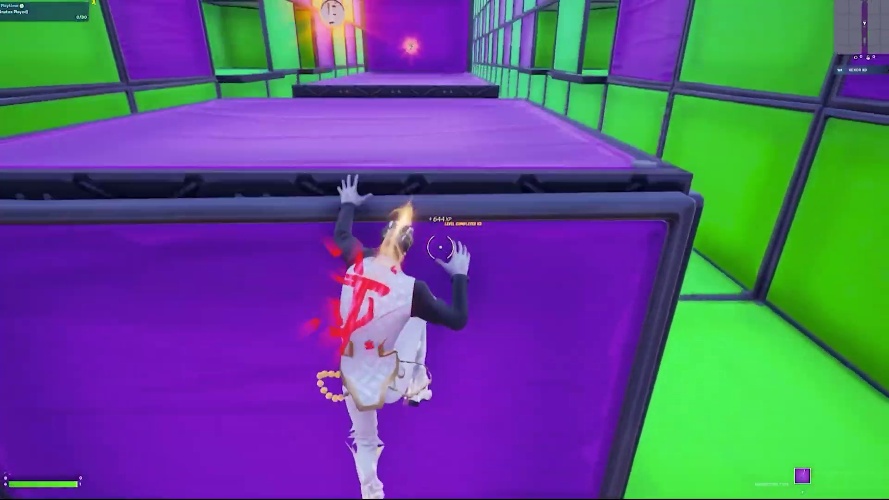
key(w)
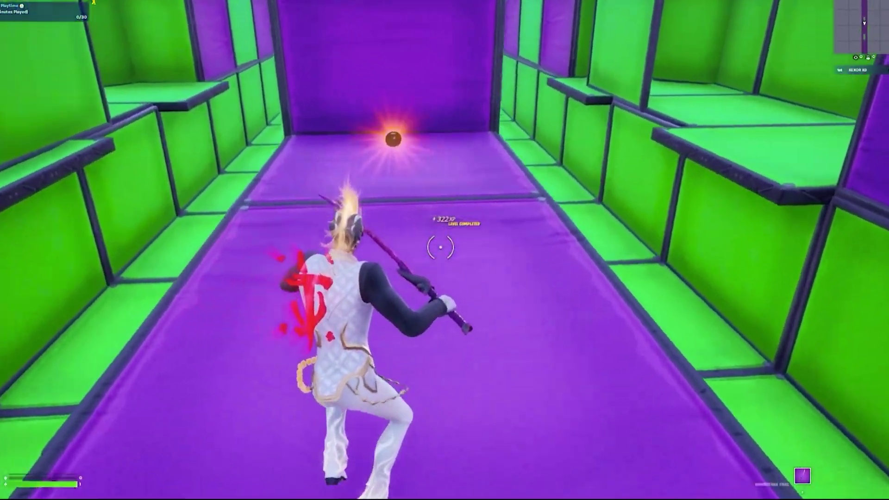
key(w)
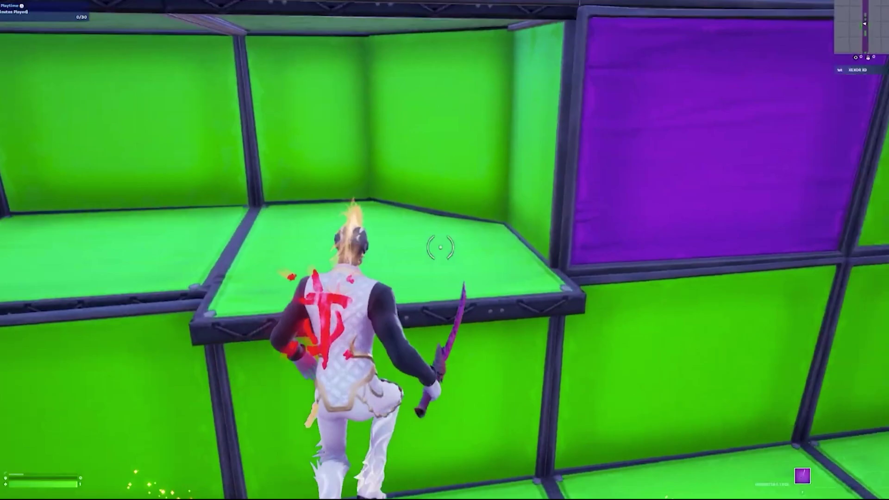
key(w)
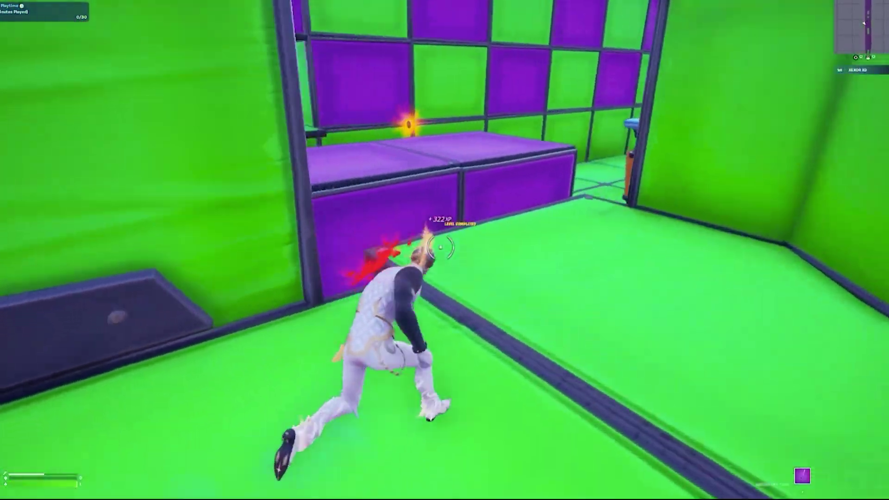
key(w)
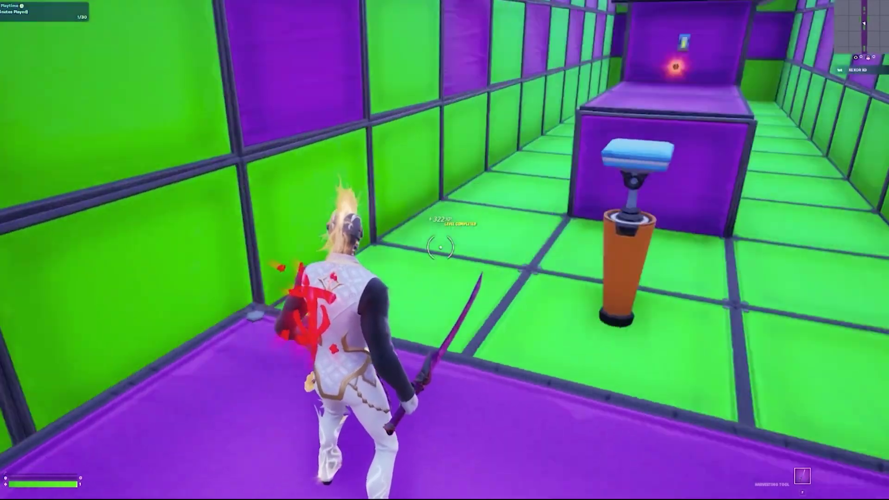
key(w)
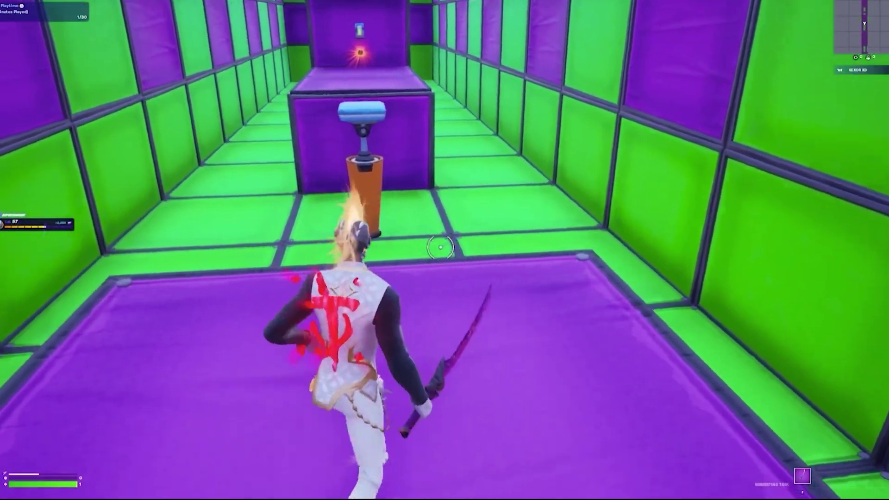
key(w)
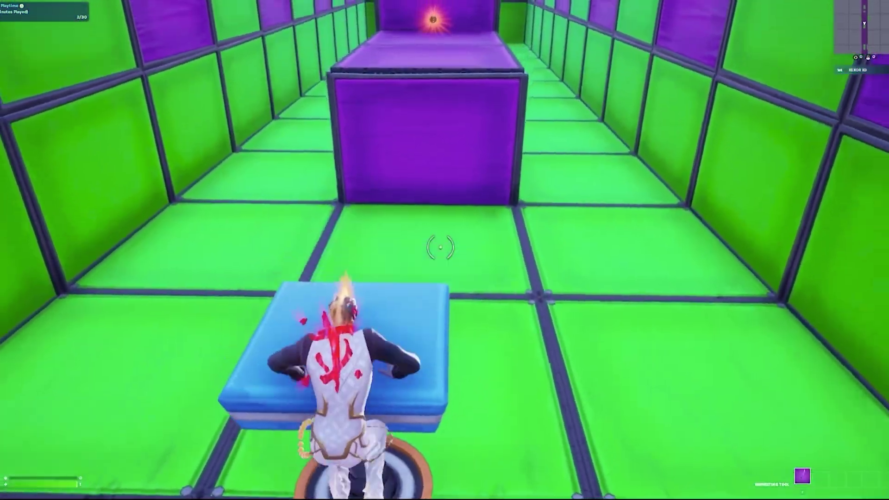
key(w)
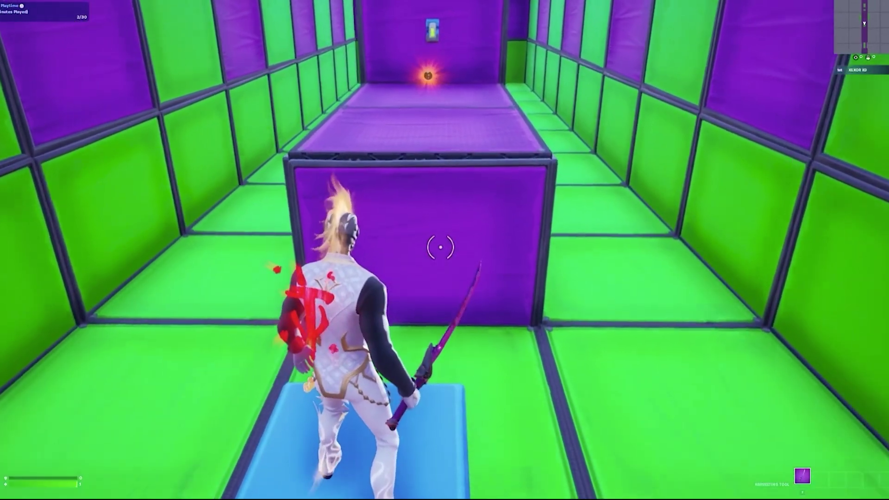
key(w)
key(space)
key(w)
key(space)
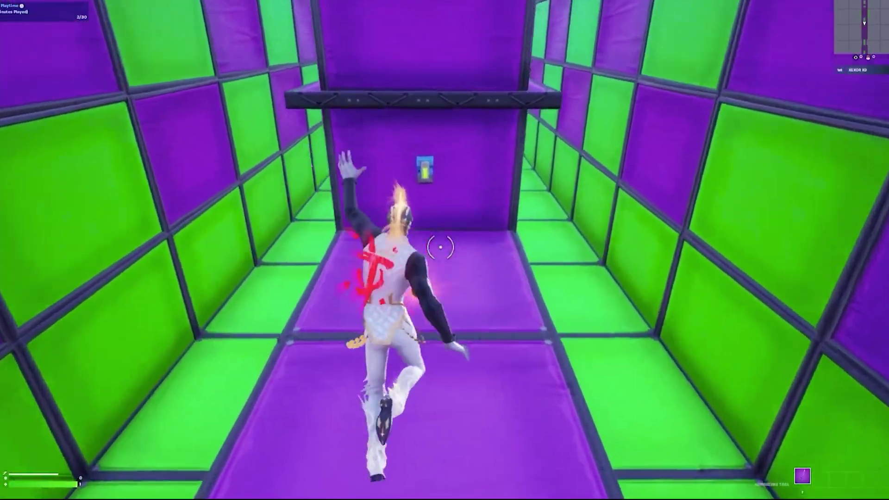
click(440, 247)
key(e)
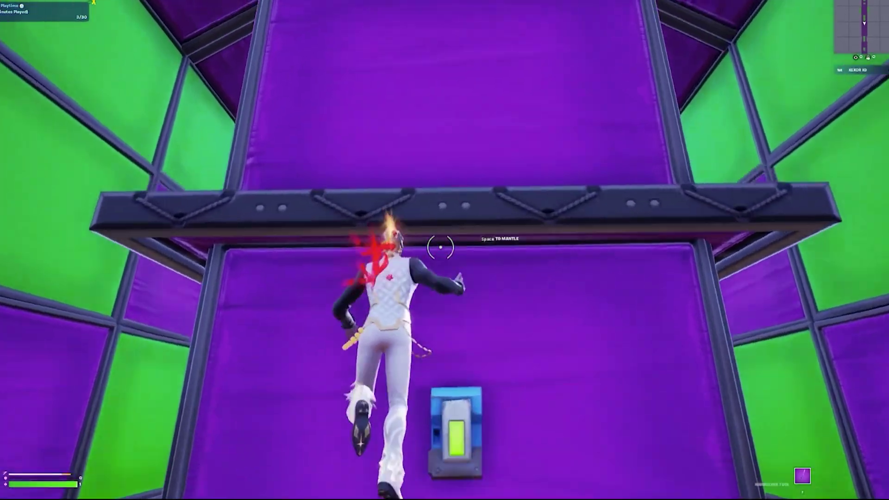
mouse_move(9, 494)
click(11, 474)
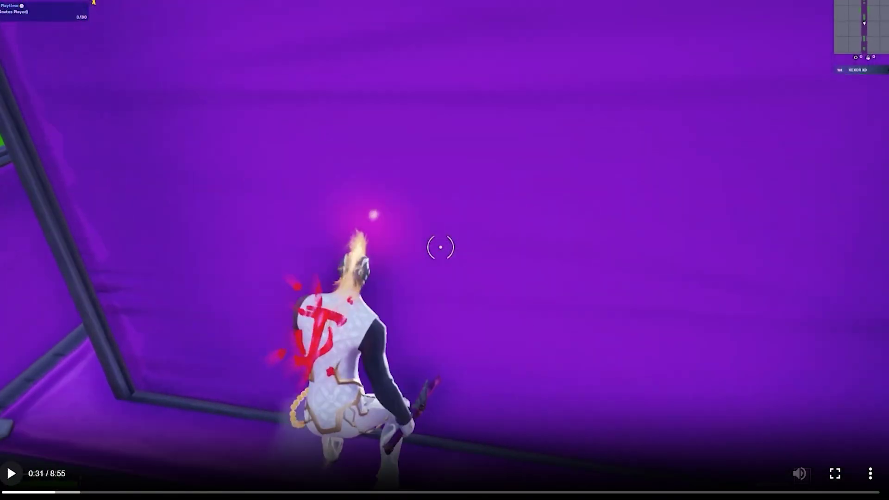